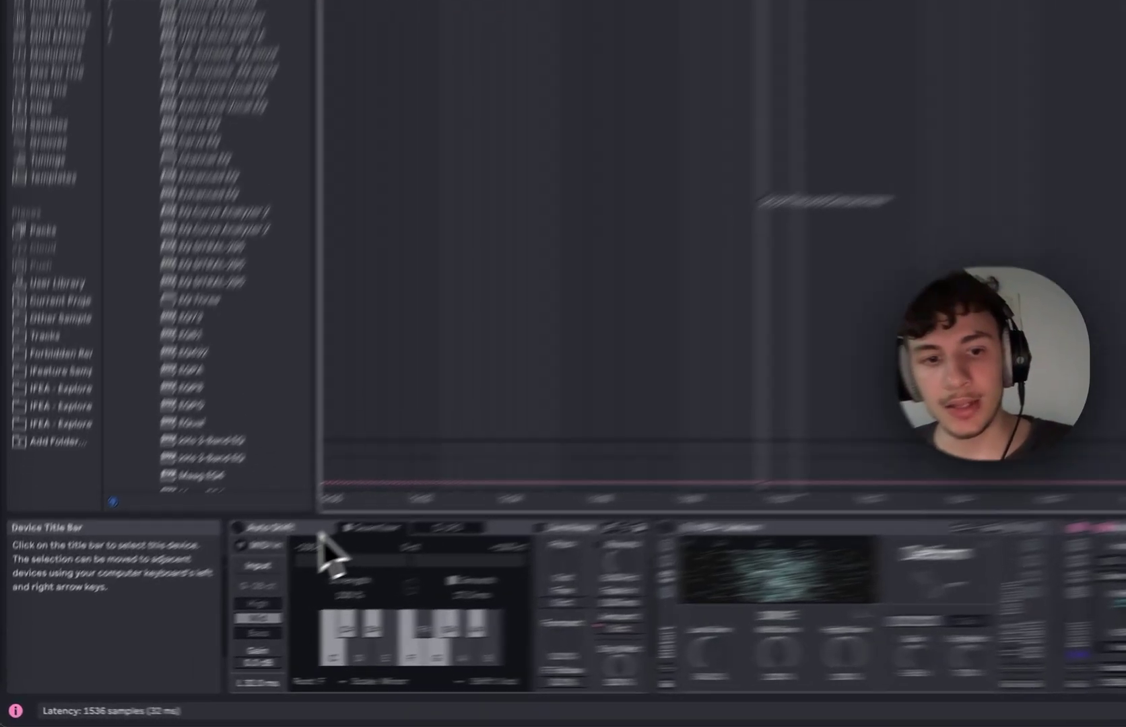
Turn on the Auto Shift device on the audio track and play the vocal through it
left_click(222, 589)
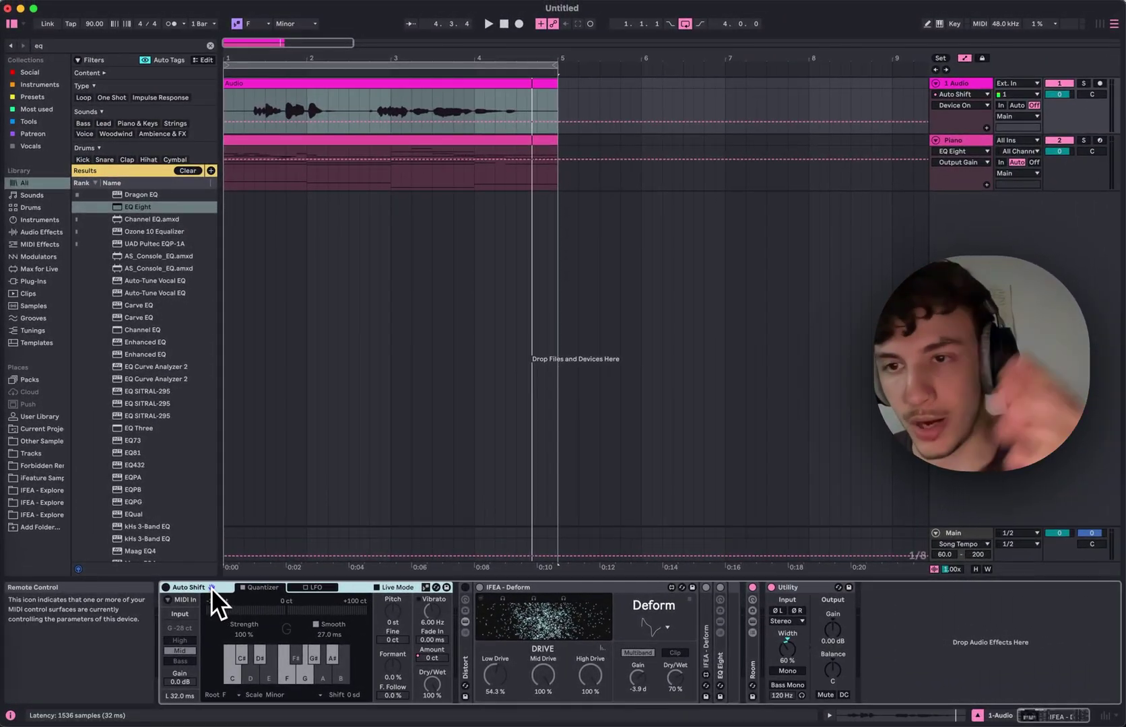
left_click(166, 587)
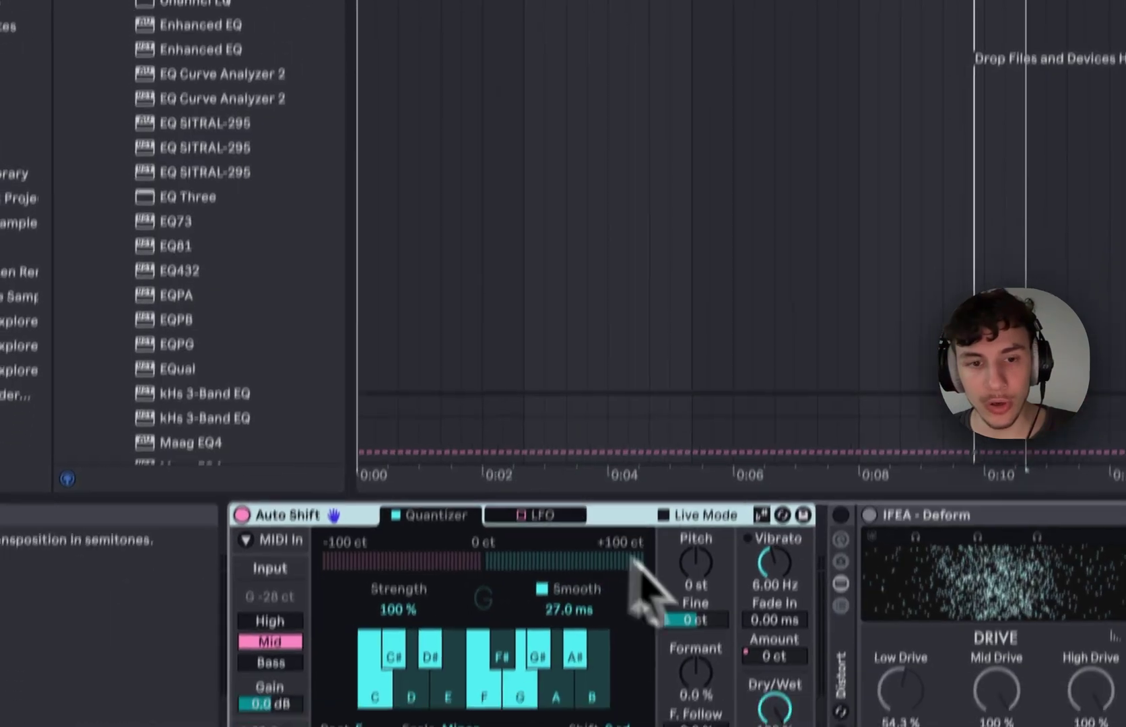
key("space")
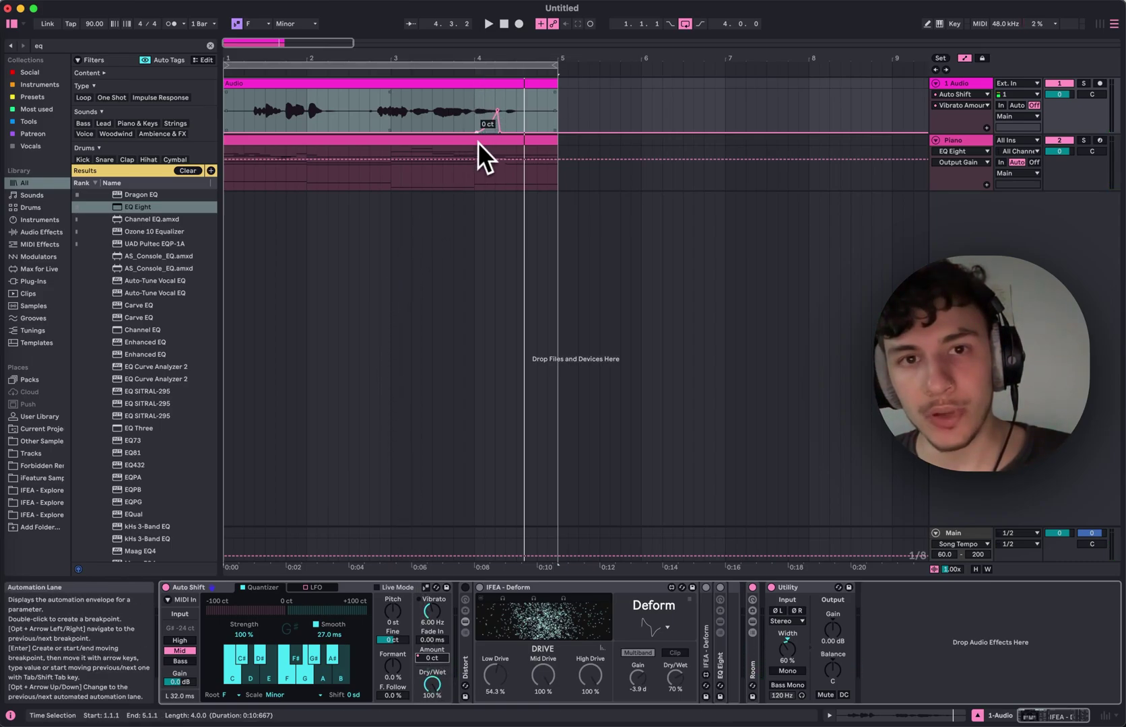
Add a breakpoint to the vibrato amount envelope partway through bar 3 and set it to 0 ct
left_click(422, 131)
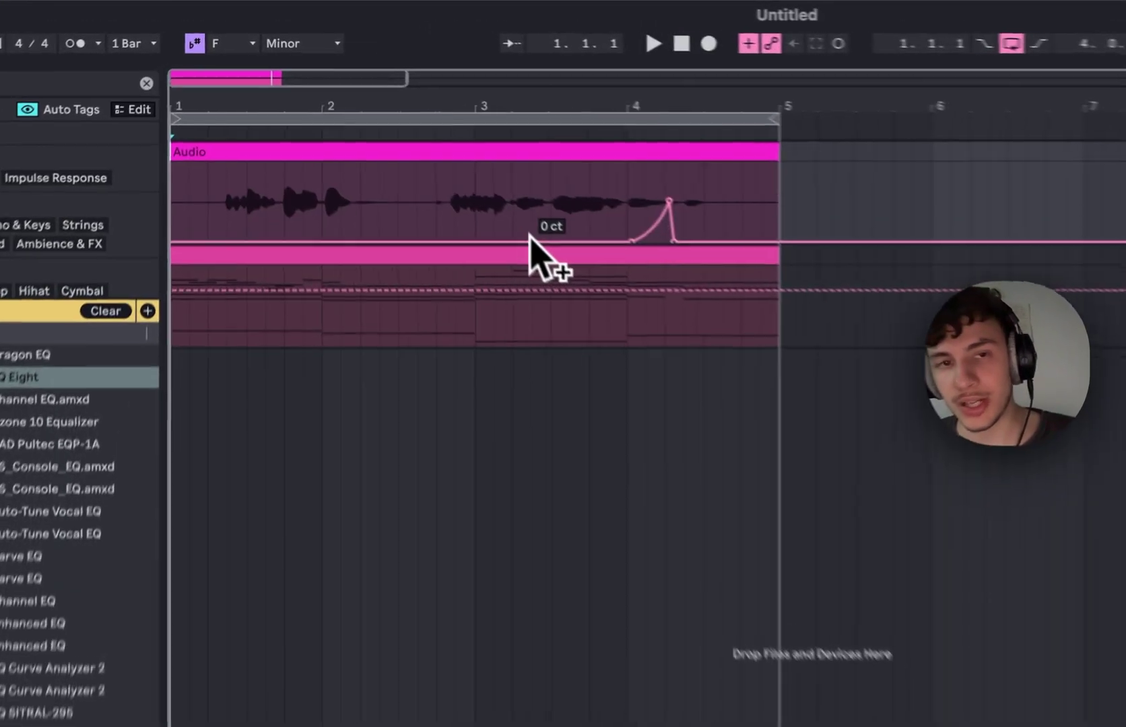
left_click_drag(422, 131, 421, 95)
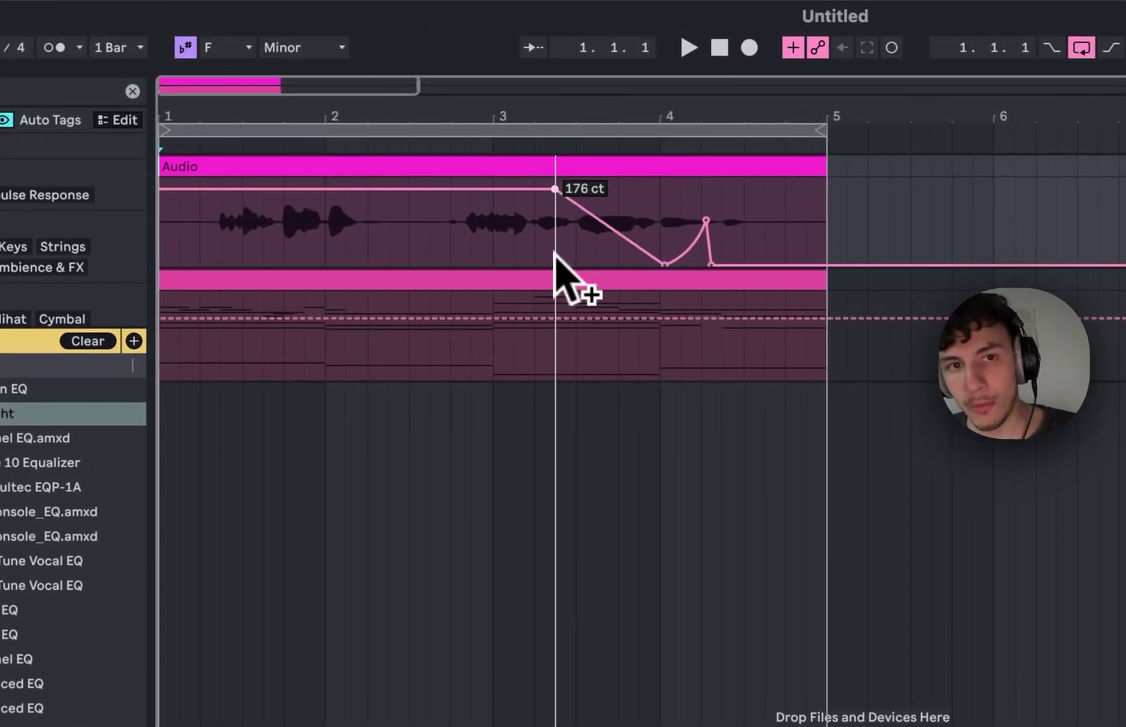
key("space")
mouse_move(554, 254)
left_mouse_down()
mouse_move(565, 202)
mouse_move(564, 265)
left_mouse_up()
Play the vocal from bar 3 in short passes to hear the vibrato amount automation
left_click(490, 214)
key("space")
key("space")
key("space")
left_click(553, 182)
key("space")
key("space")
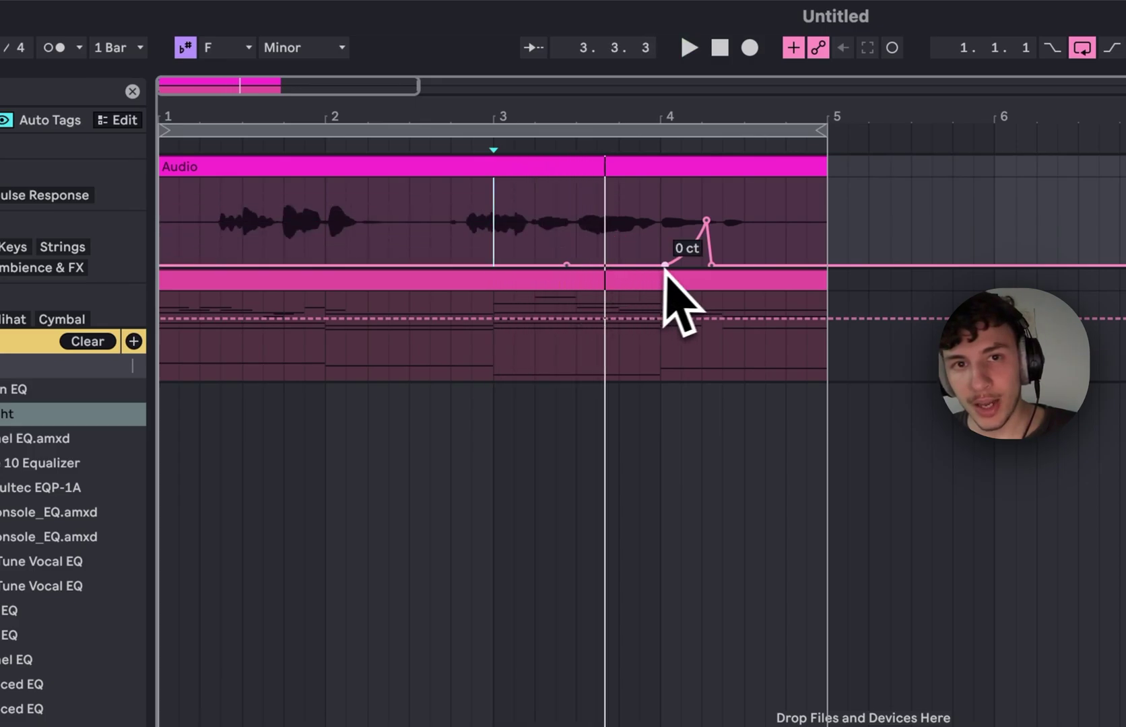
Examine the vibrato amount ramp at the start of bar 4 and play the vocal over it
left_click(701, 233)
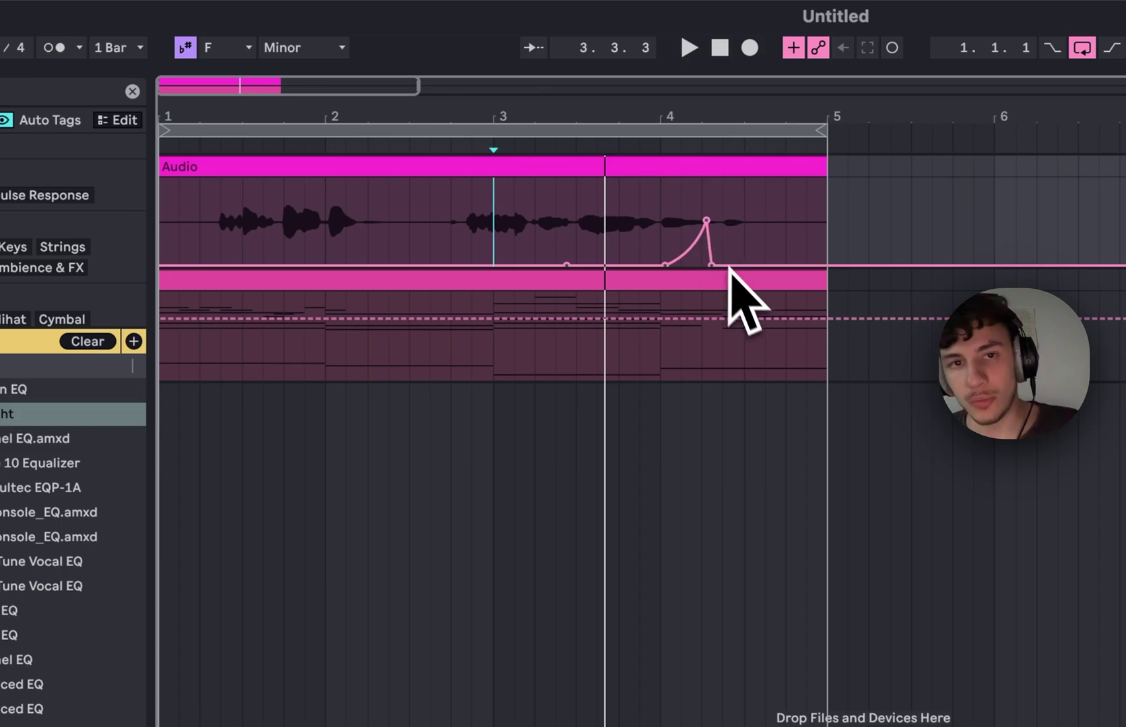
scroll(735, 280, "up", 5)
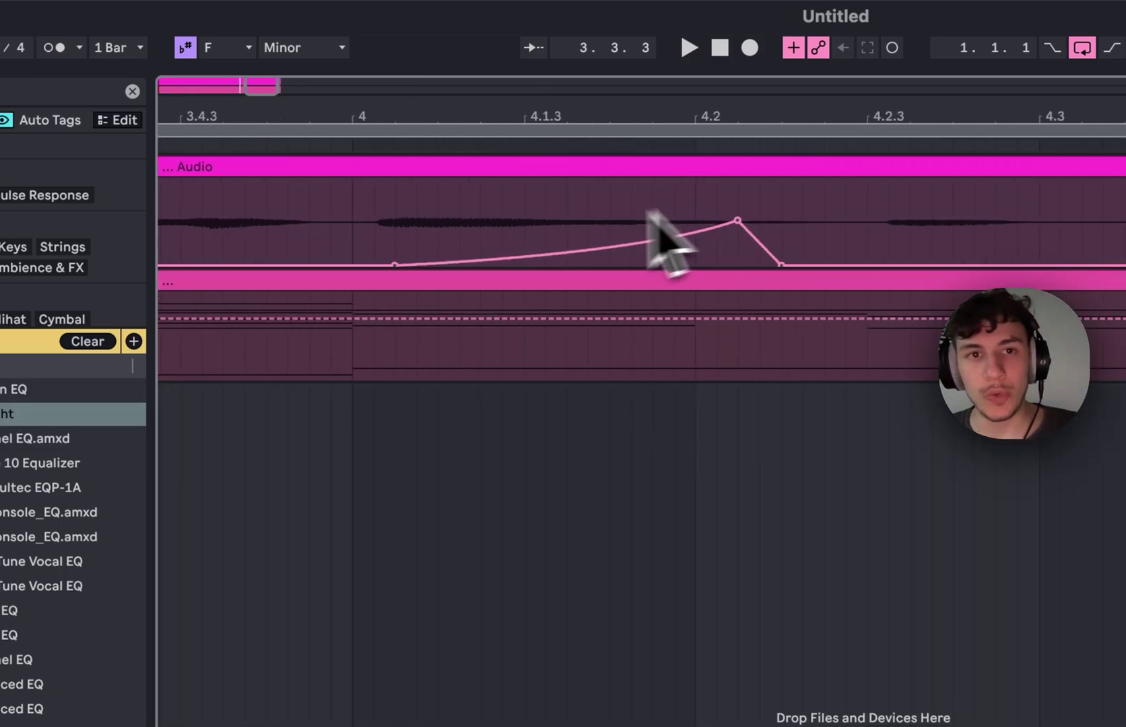
scroll(395, 215, "down", 1)
key("space")
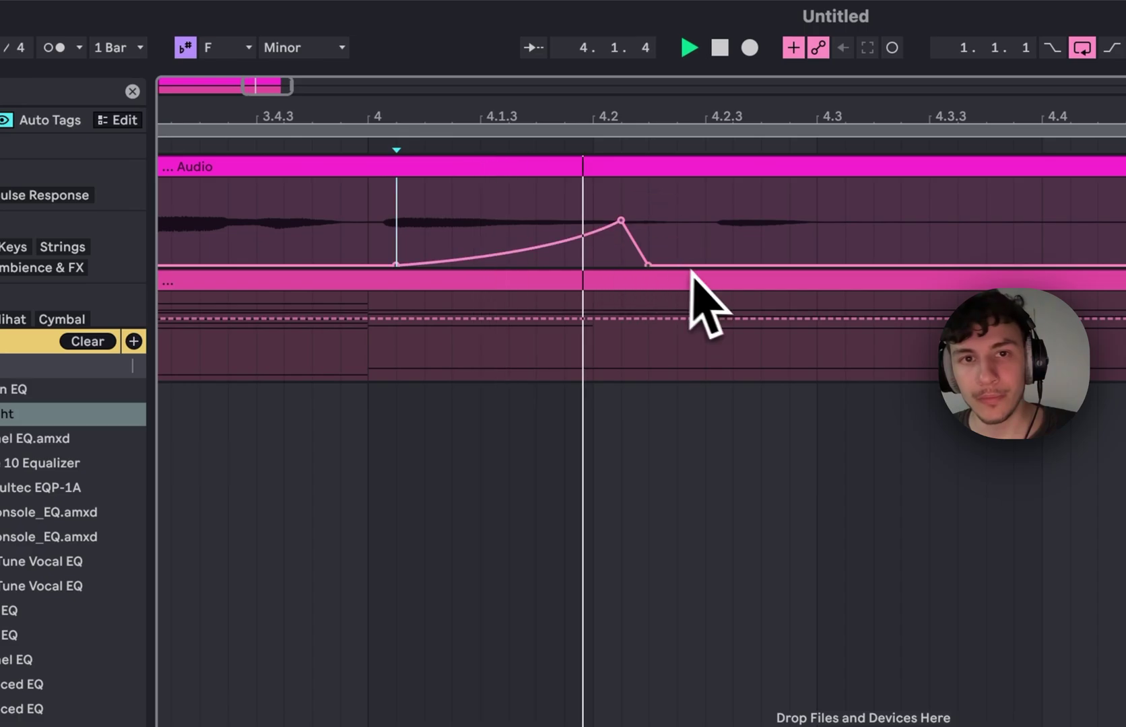
scroll(700, 283, "down", 2)
scroll(701, 274, "down", 1)
key("space")
scroll(702, 276, "left", 1)
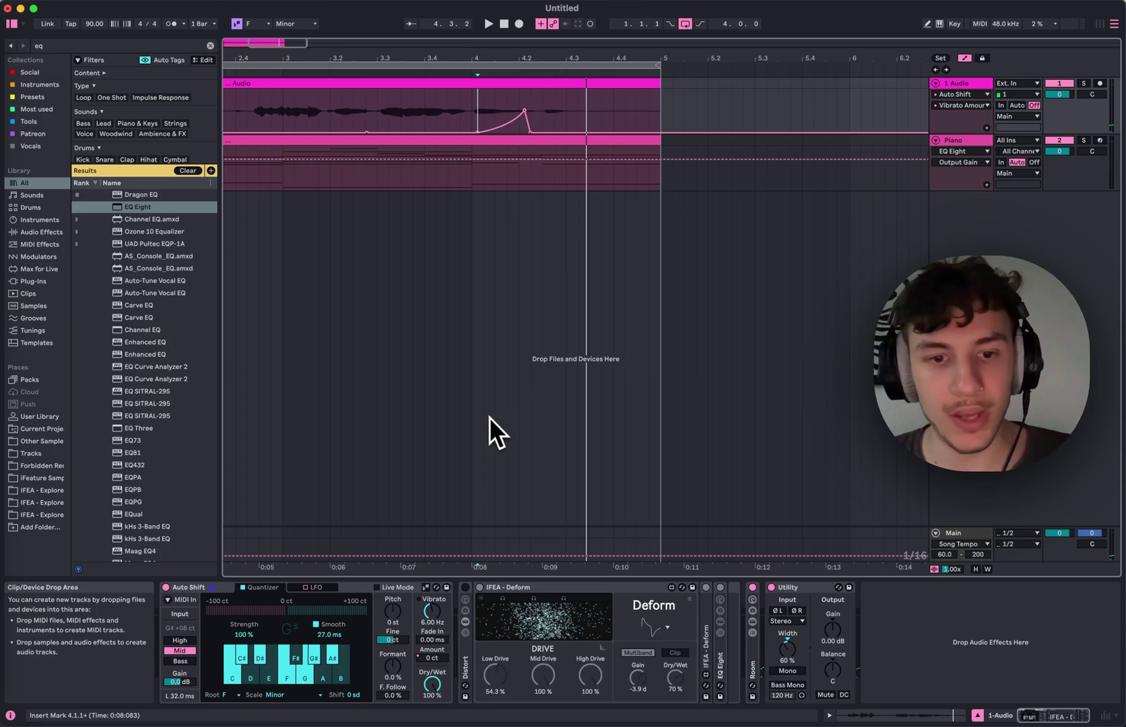
scroll(502, 404, "down", 1)
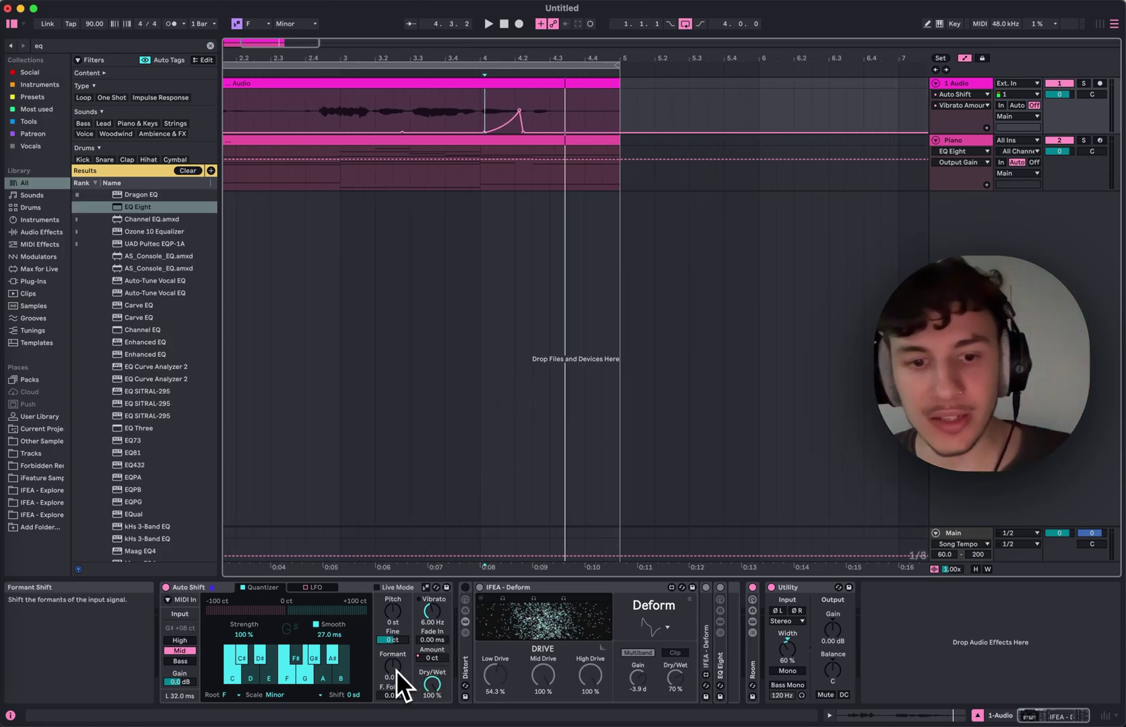
Try different formant and pitch shifts in Auto Shift while playing the vocal
key("space")
left_click_drag(396, 670, 396, 699)
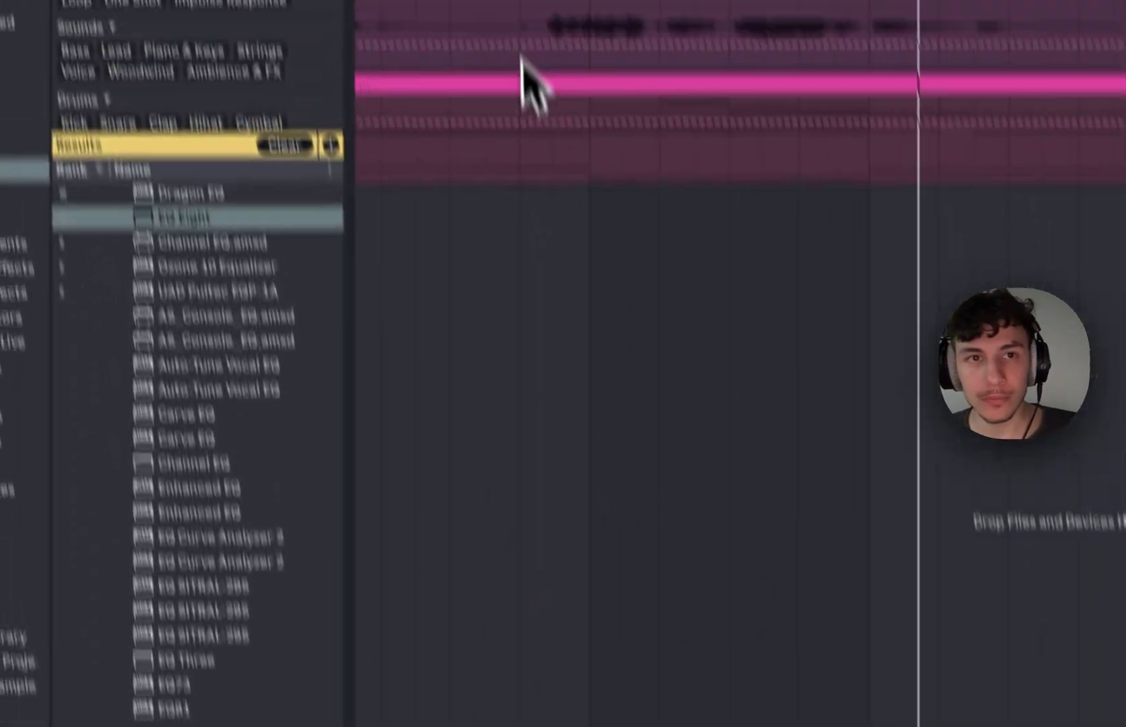
left_click(523, 59)
key("space")
key("space")
left_click_drag(580, 658, 588, 625)
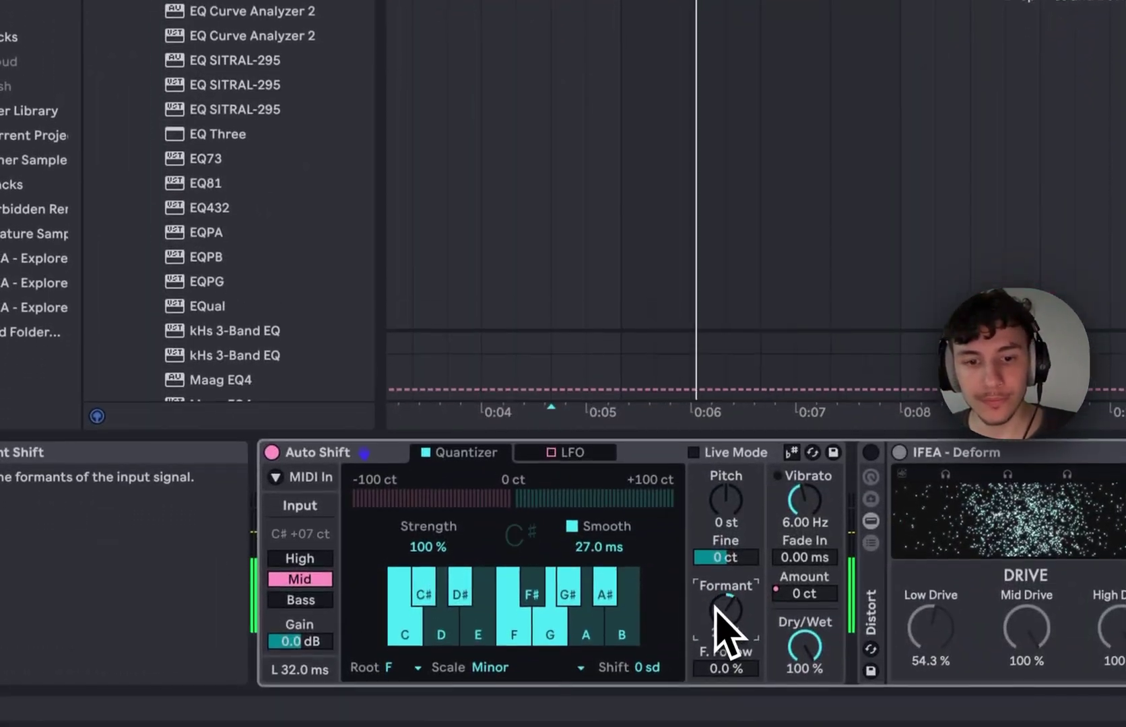
left_click_drag(715, 606, 715, 609)
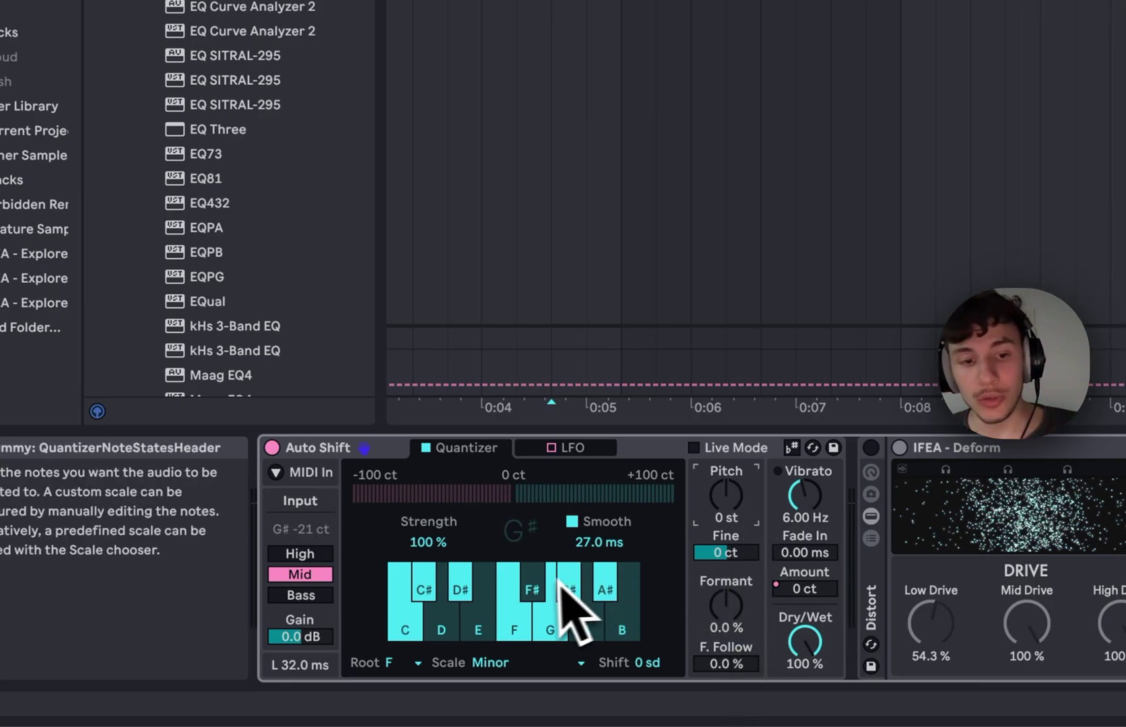
Try adding the note D to the quantizer's F root scale and restore the Minor scale
left_click(403, 664)
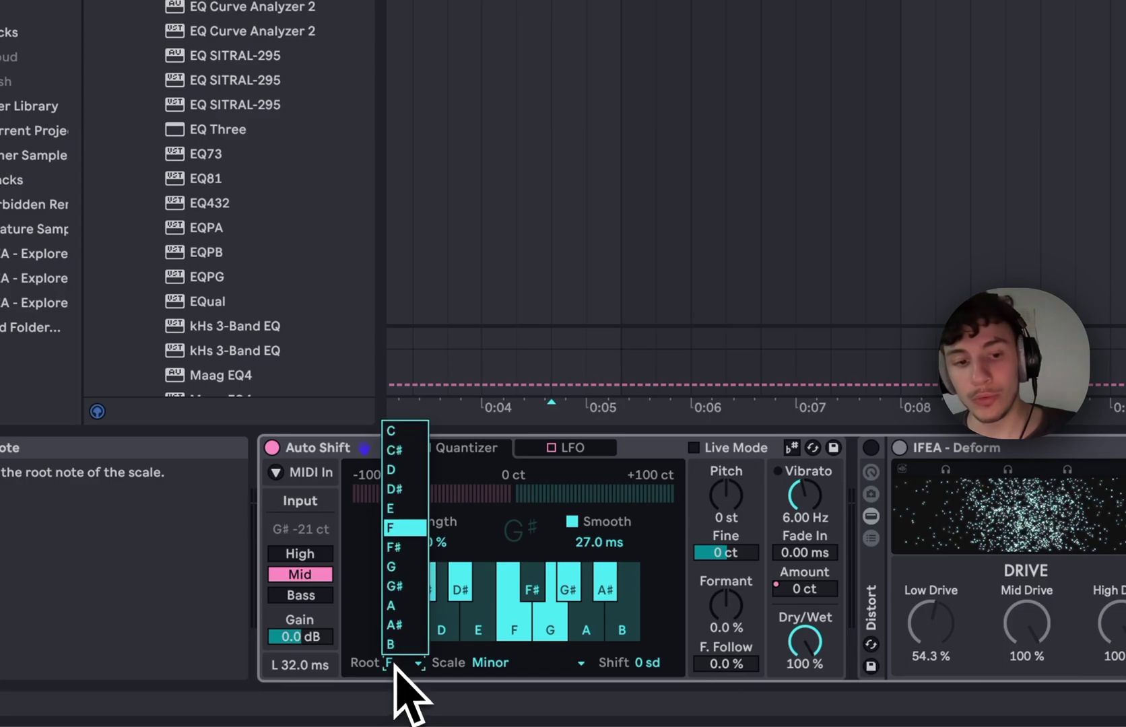
left_click(424, 529)
left_click(498, 667)
left_click(493, 663)
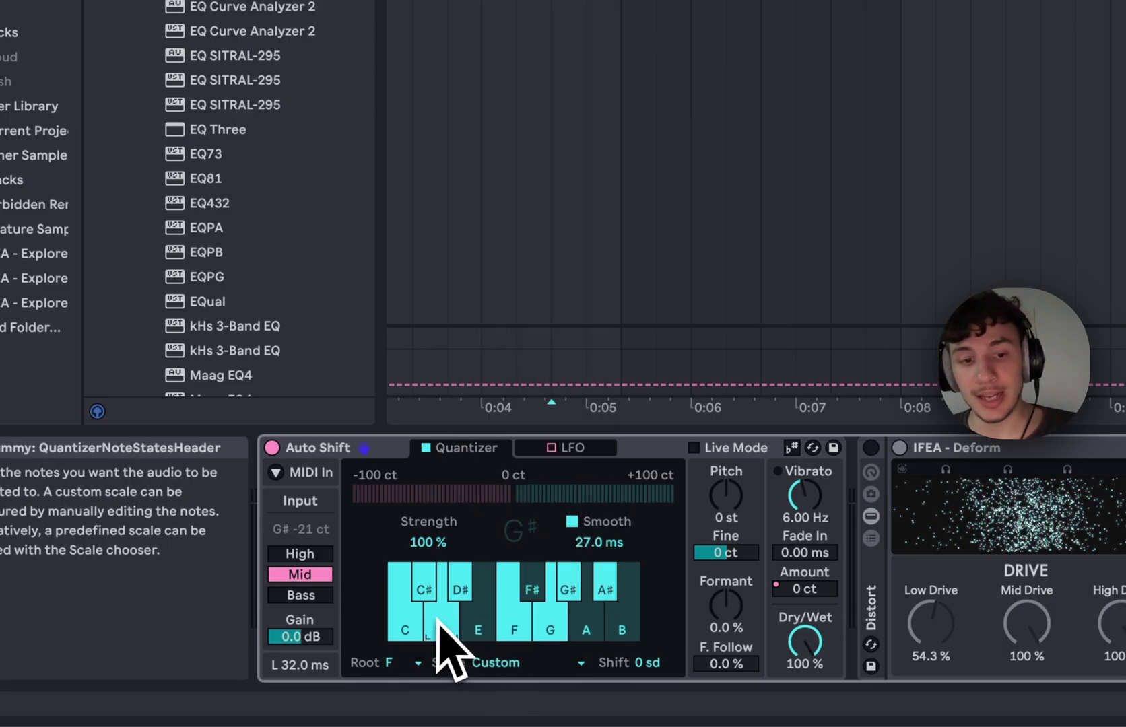
left_click(498, 664)
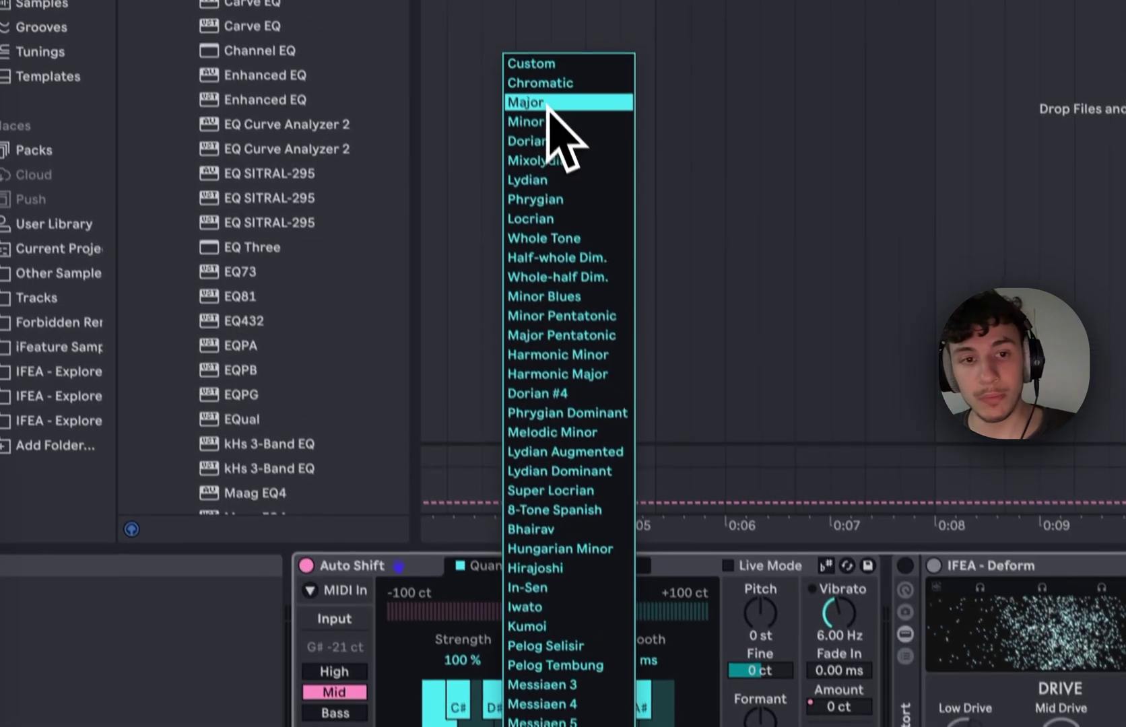
left_click(542, 7)
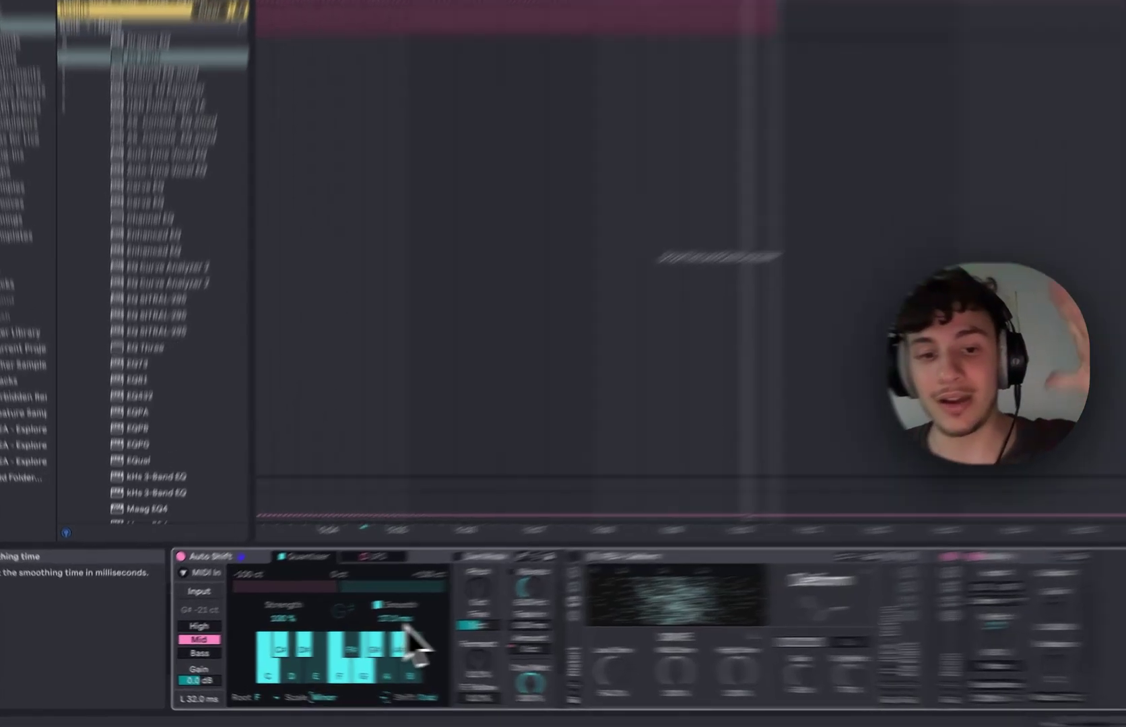
Try different quantizer smoothing times and play the vocal from bar 3
left_click_drag(335, 636, 334, 647)
left_click(342, 110)
key("space")
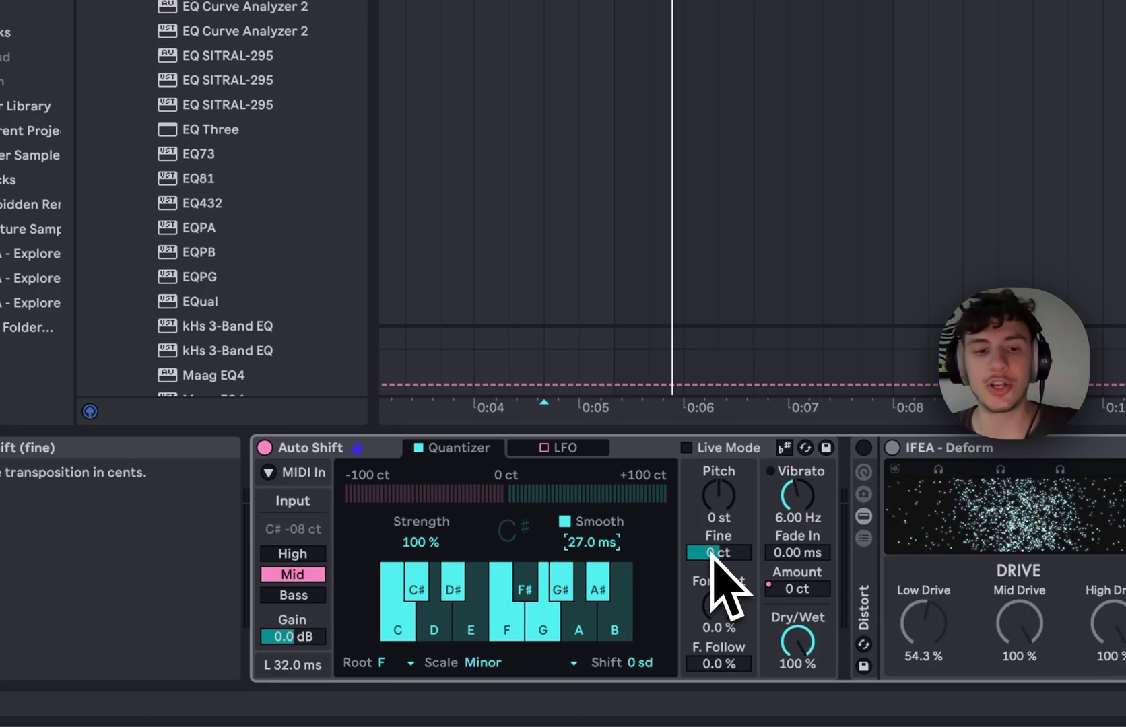
Try a lower quantizer correction strength of 78% and return it to 100%
left_click(420, 544)
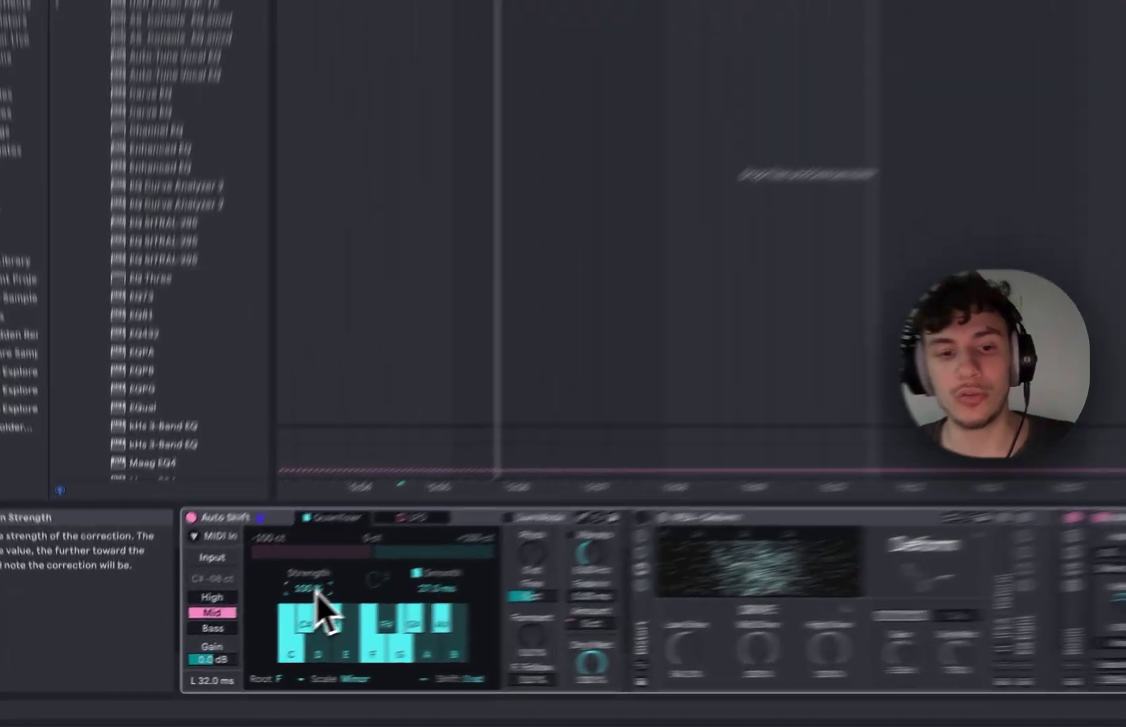
left_click_drag(248, 636, 247, 636)
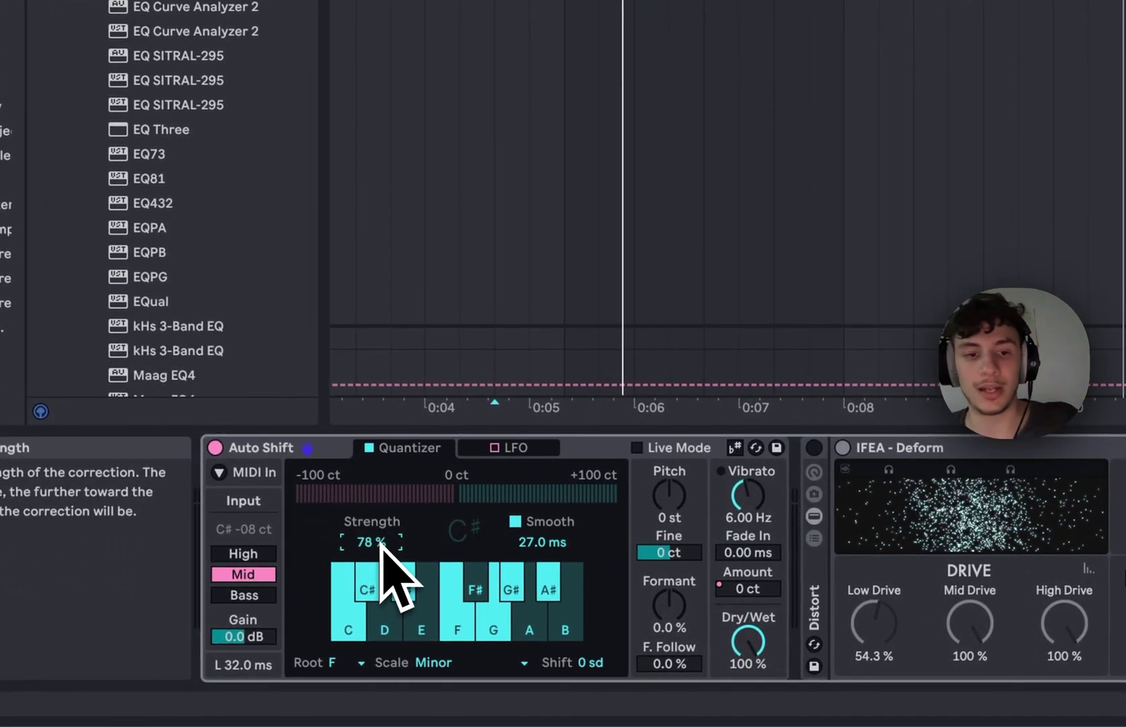
left_click_drag(381, 544, 382, 543)
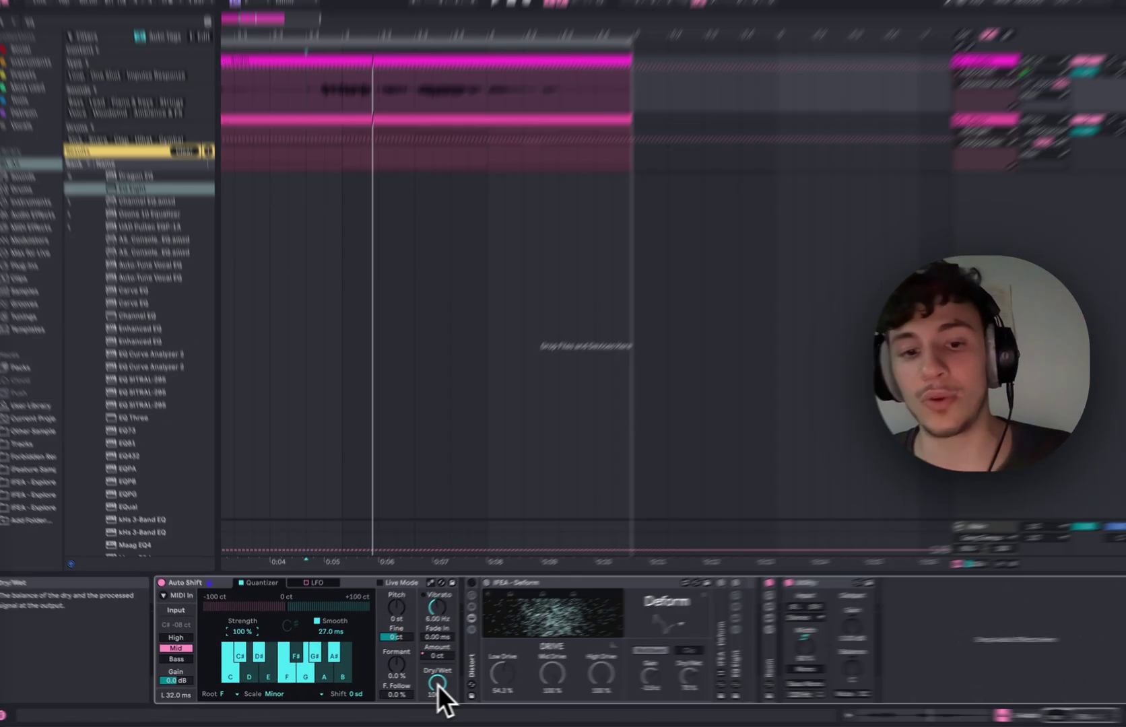
Try an Auto Shift dry/wet mix of about 51% during playback and return it to 100%
left_click_drag(432, 682, 432, 685)
left_click_drag(548, 649, 550, 653)
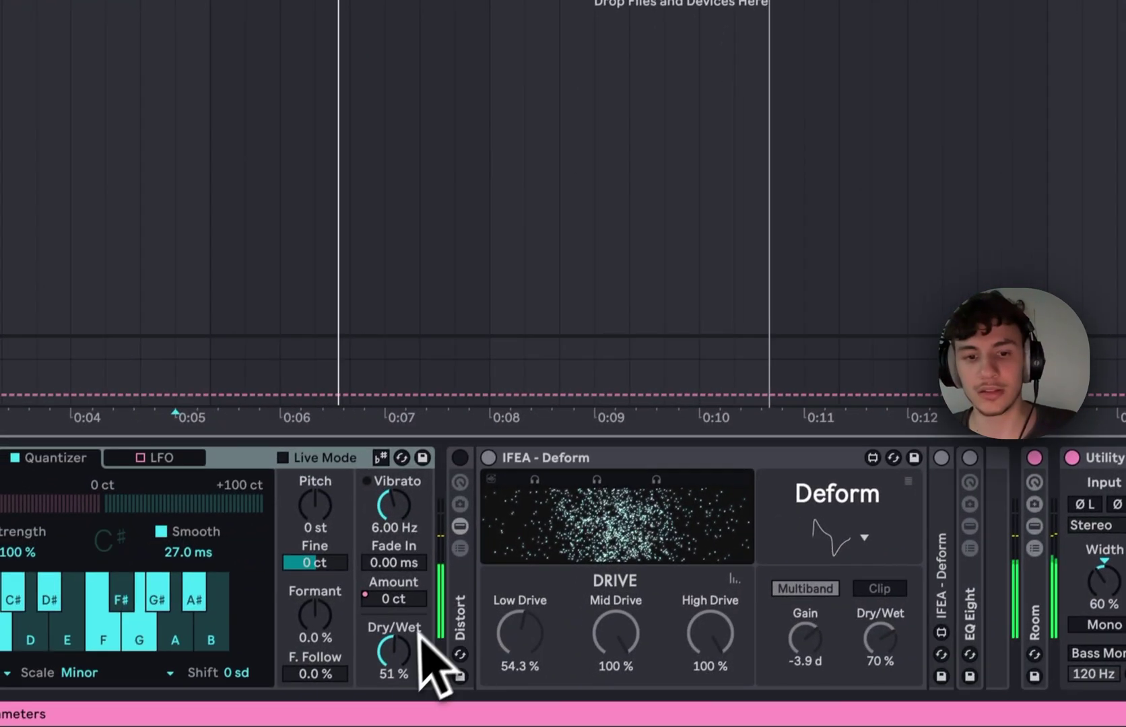
mouse_move(422, 633)
left_mouse_down()
mouse_move(400, 640)
mouse_move(413, 621)
left_mouse_up()
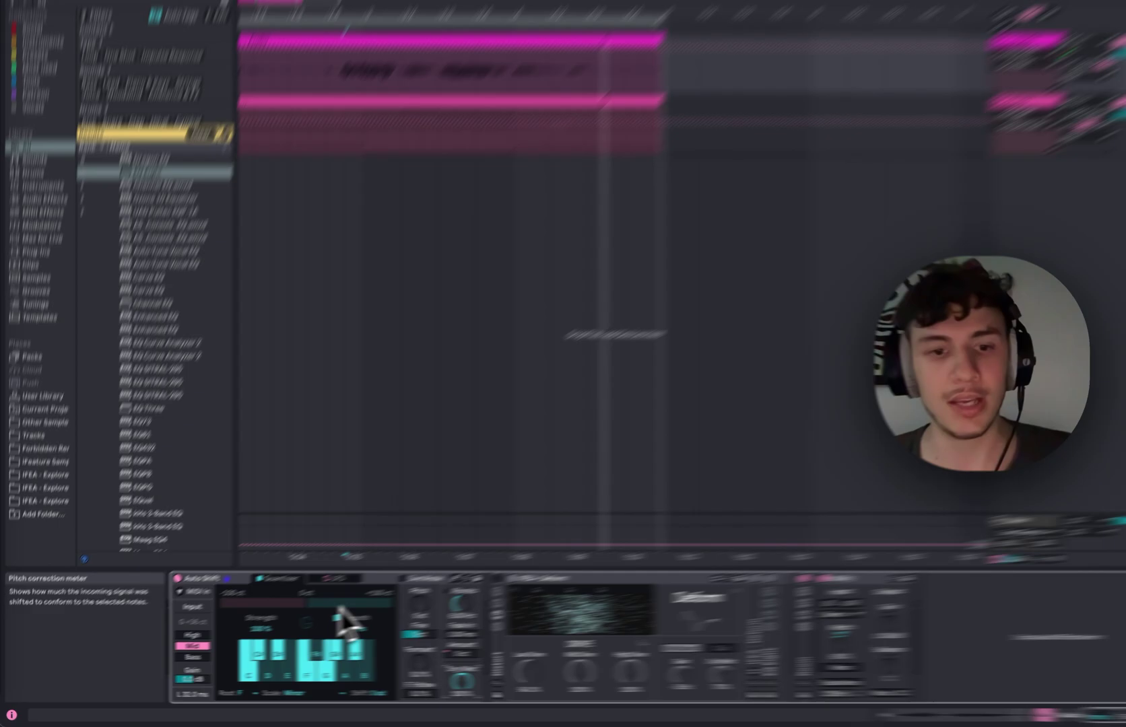
Enable Auto Shift's LFO and set its formant modulation to 95%
left_click(314, 587)
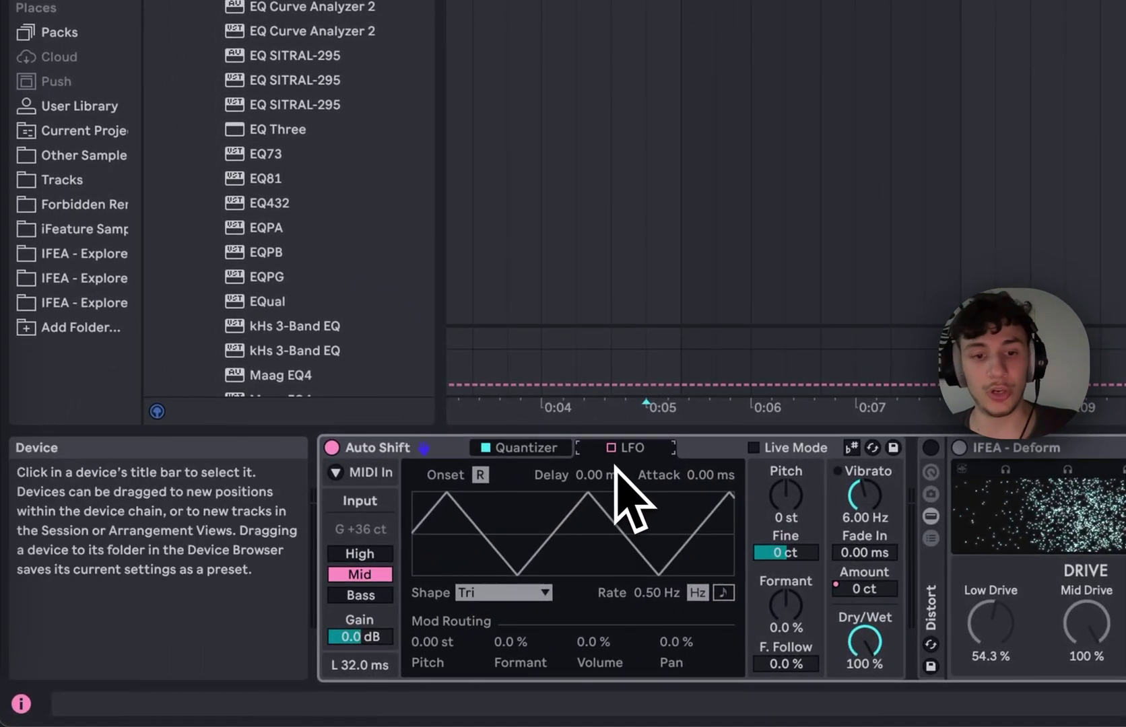
left_click(611, 448)
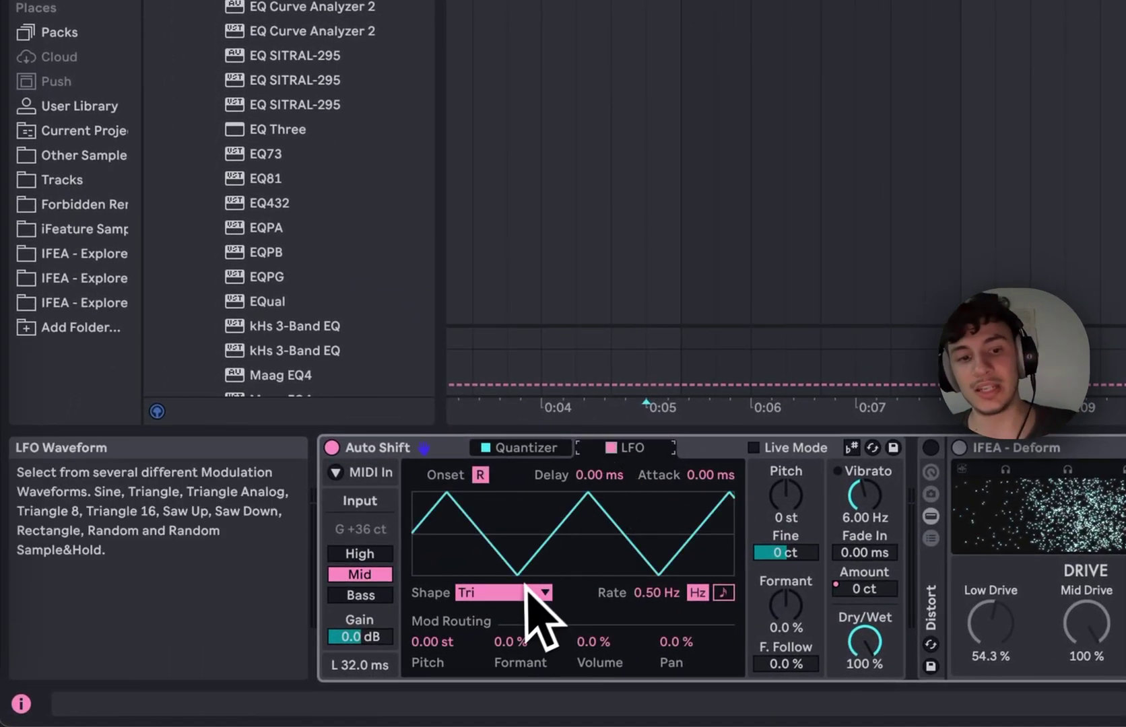
left_click(527, 639)
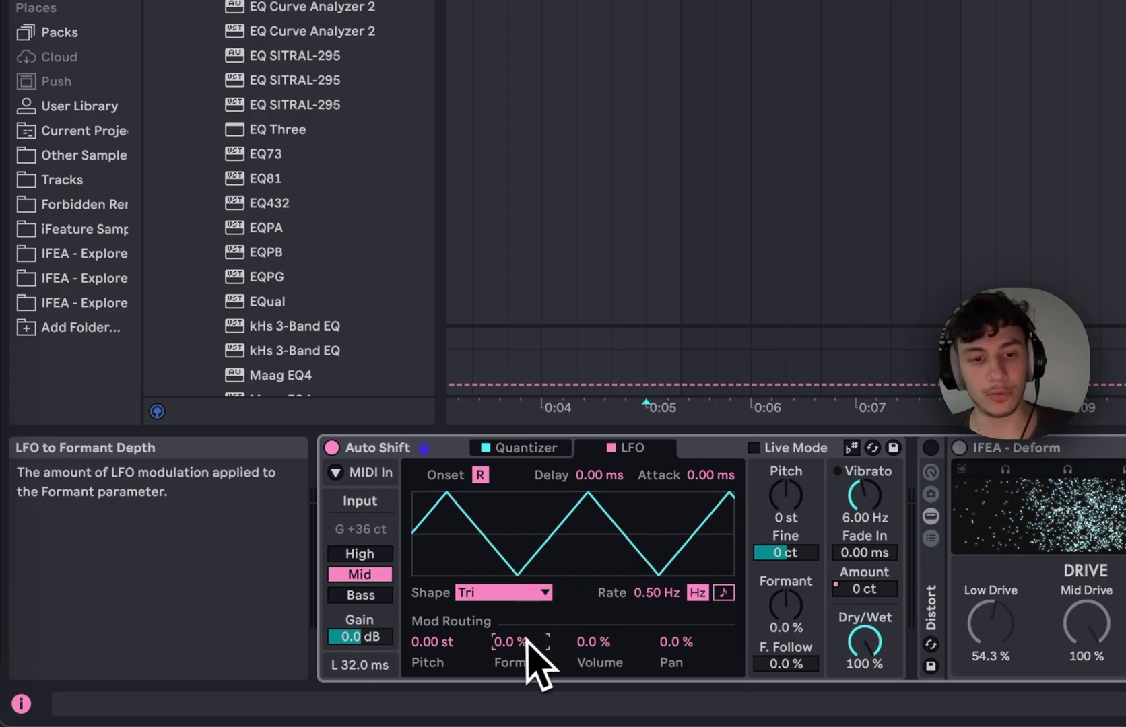
Try several LFO shapes on the playing vocal, including Tri 8, Tri 16 and Rand
left_click(523, 593)
left_click(527, 459)
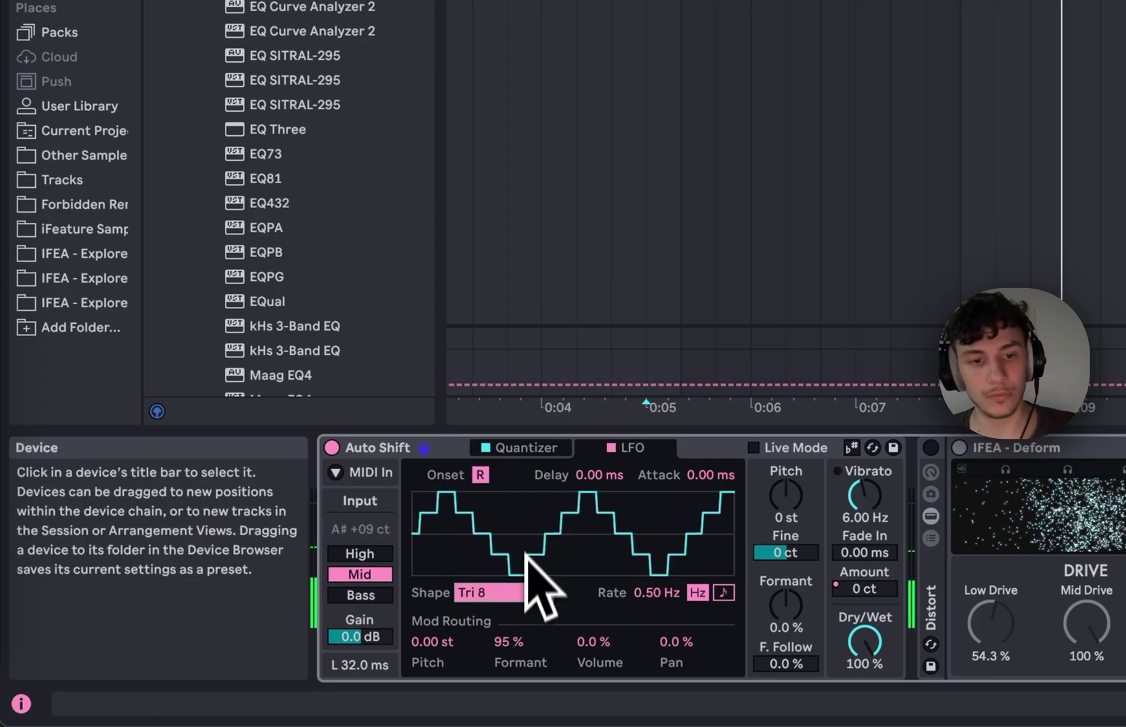
left_click(524, 592)
left_click(528, 478)
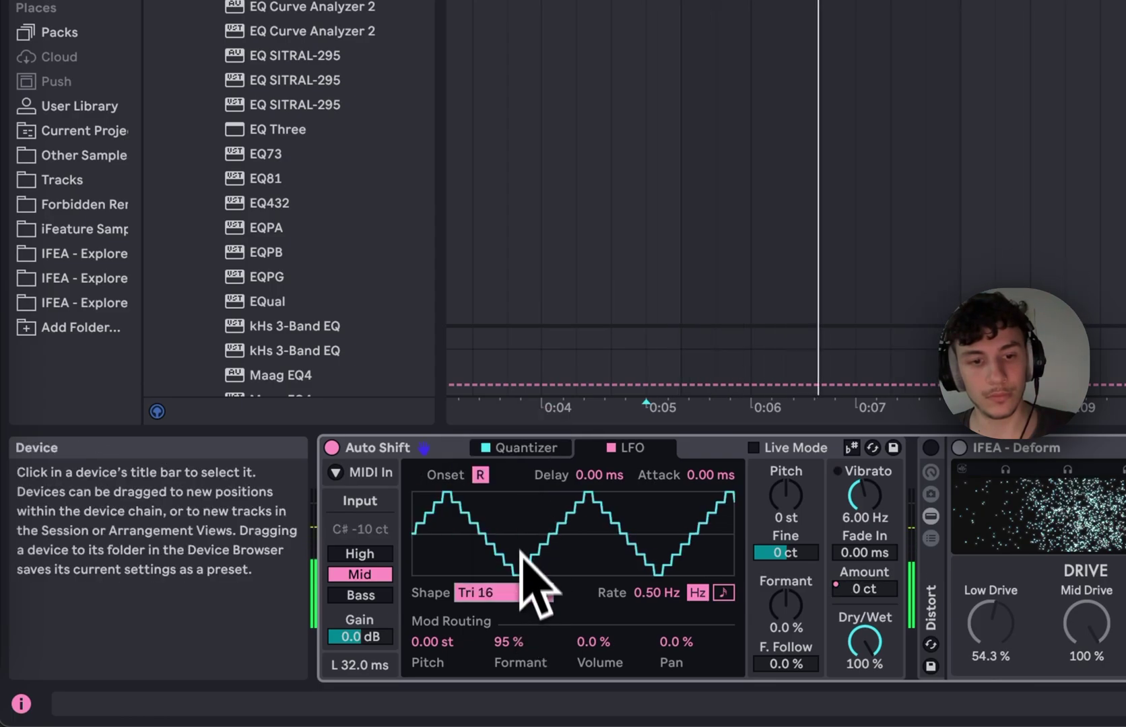
left_click(523, 592)
left_click(522, 516)
left_click(523, 592)
left_click(522, 554)
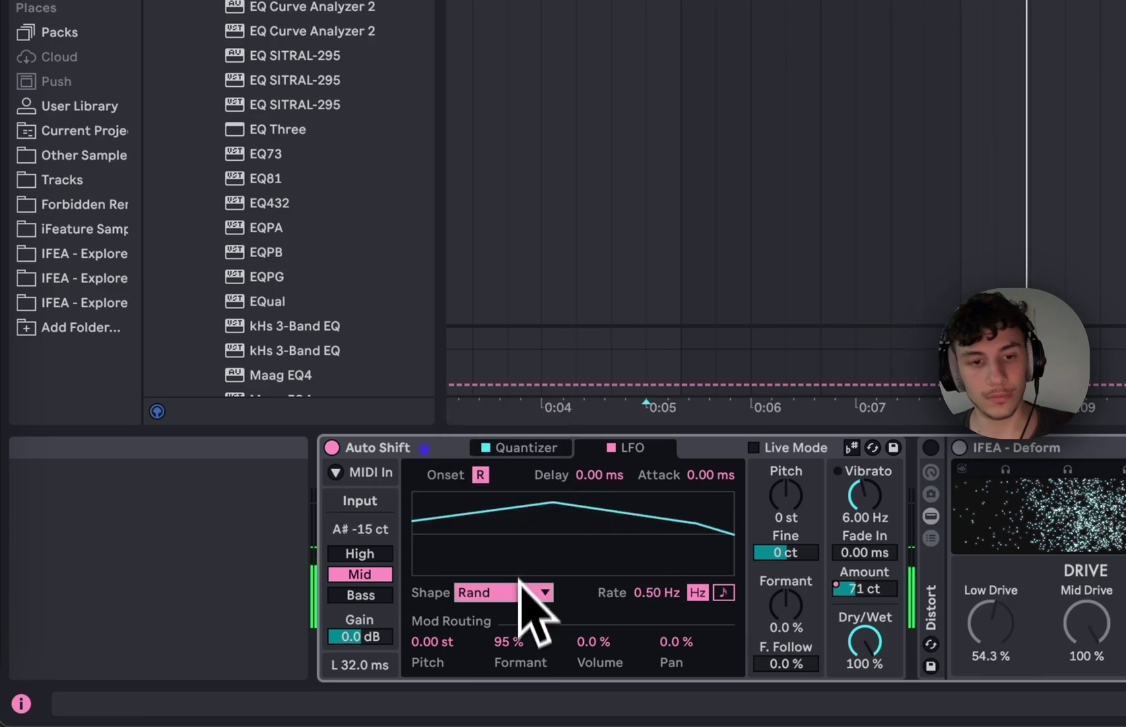
Set the LFO rate to 20.0 Hz, trying a tempo-synced rate of 1/24 along the way
scroll(658, 590, "up", 10)
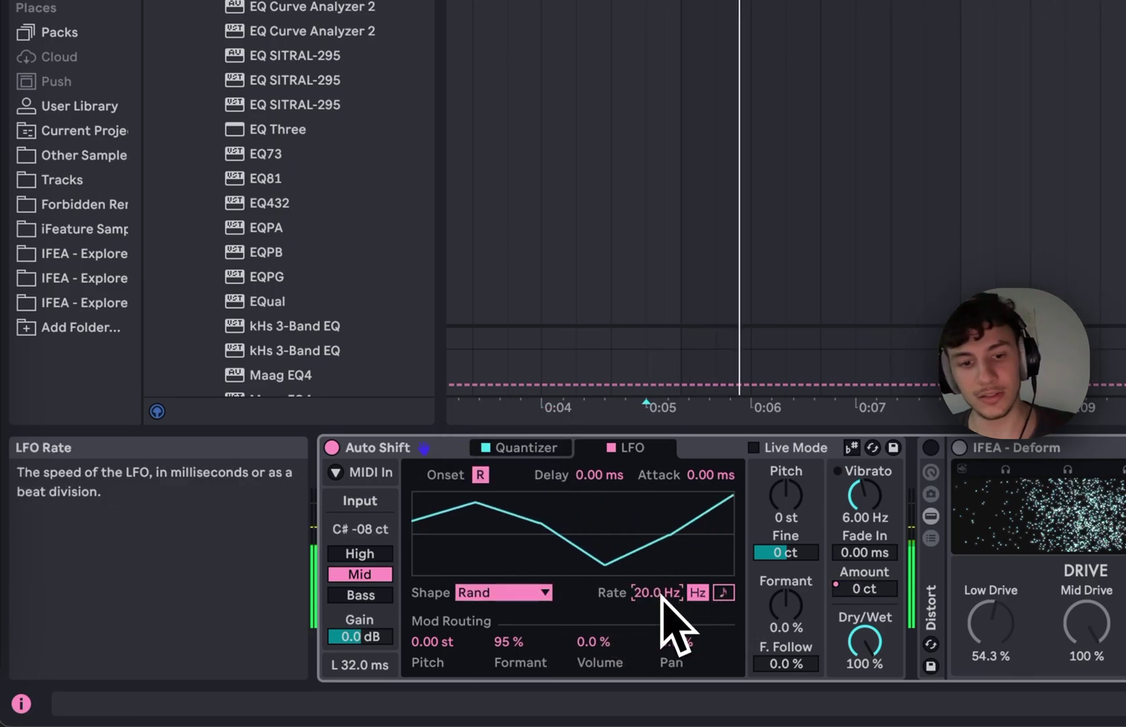
left_click(724, 593)
scroll(655, 594, "up", 4)
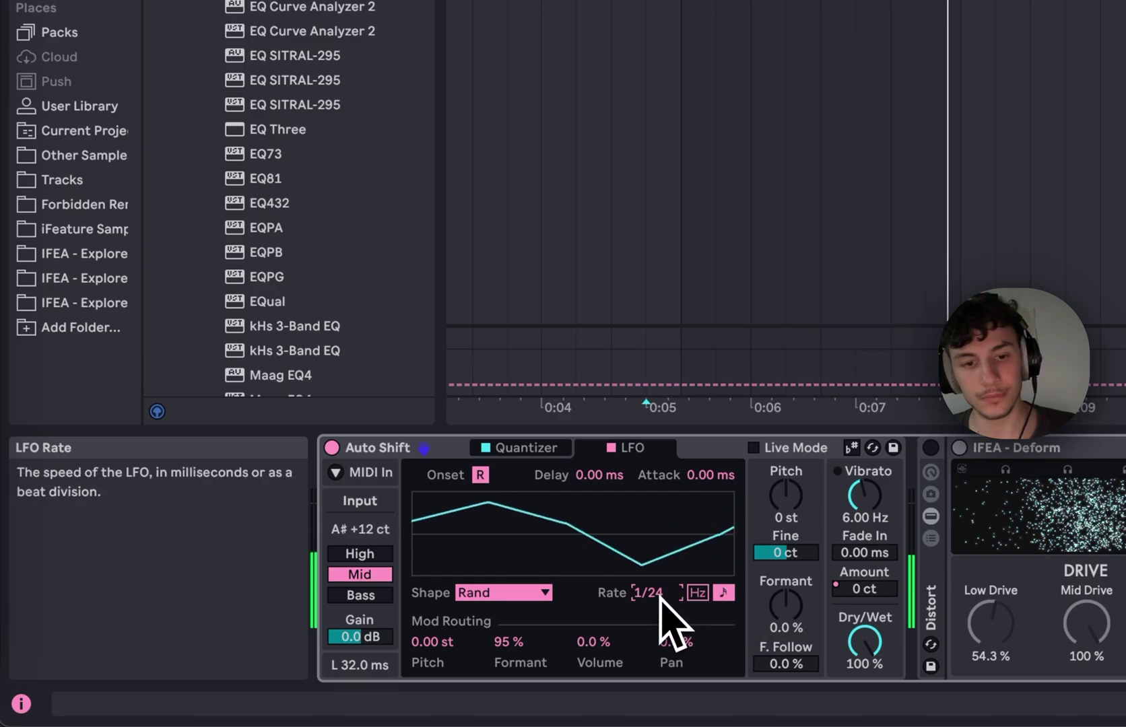
left_click(696, 593)
Try an LFO delay of 12.9 ms and attack of 236 ms, and reset both to 0.00 ms
scroll(599, 475, "up", 5)
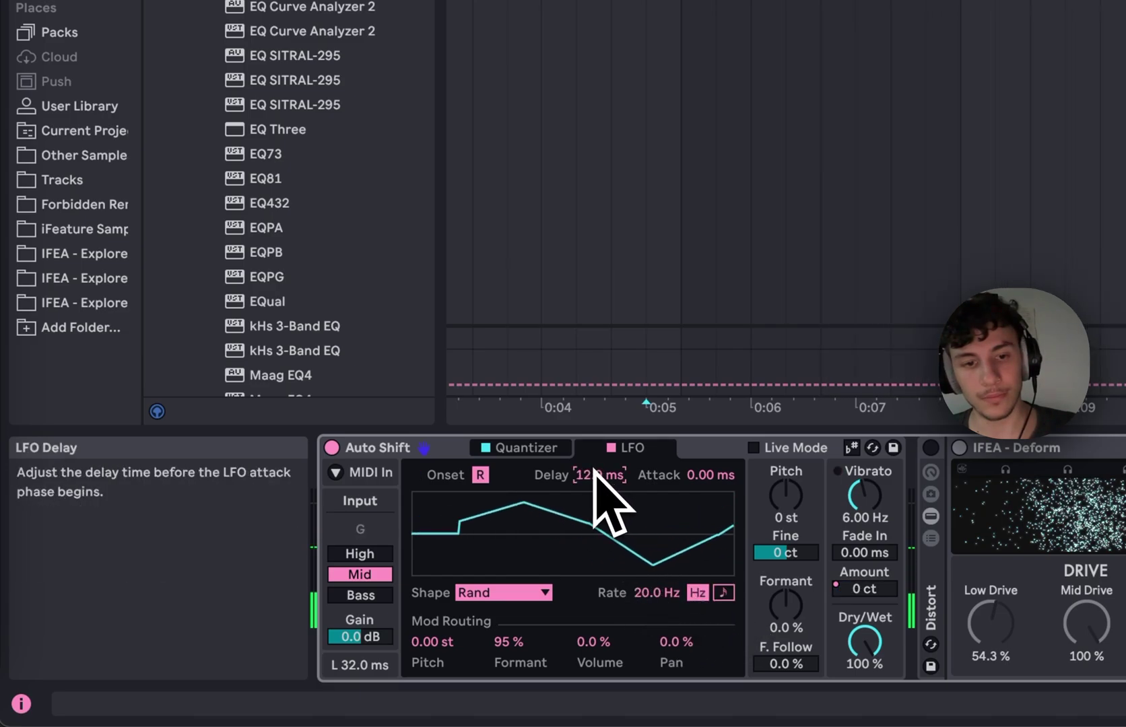
scroll(700, 486, "up", 5)
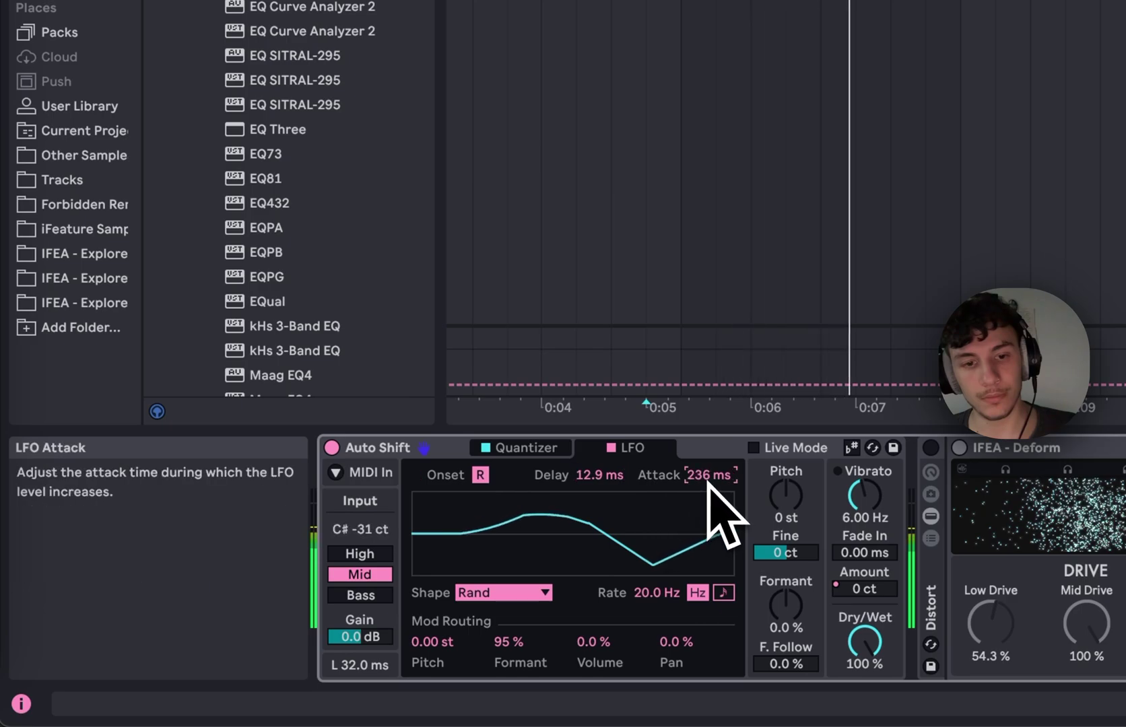
double_click(609, 475)
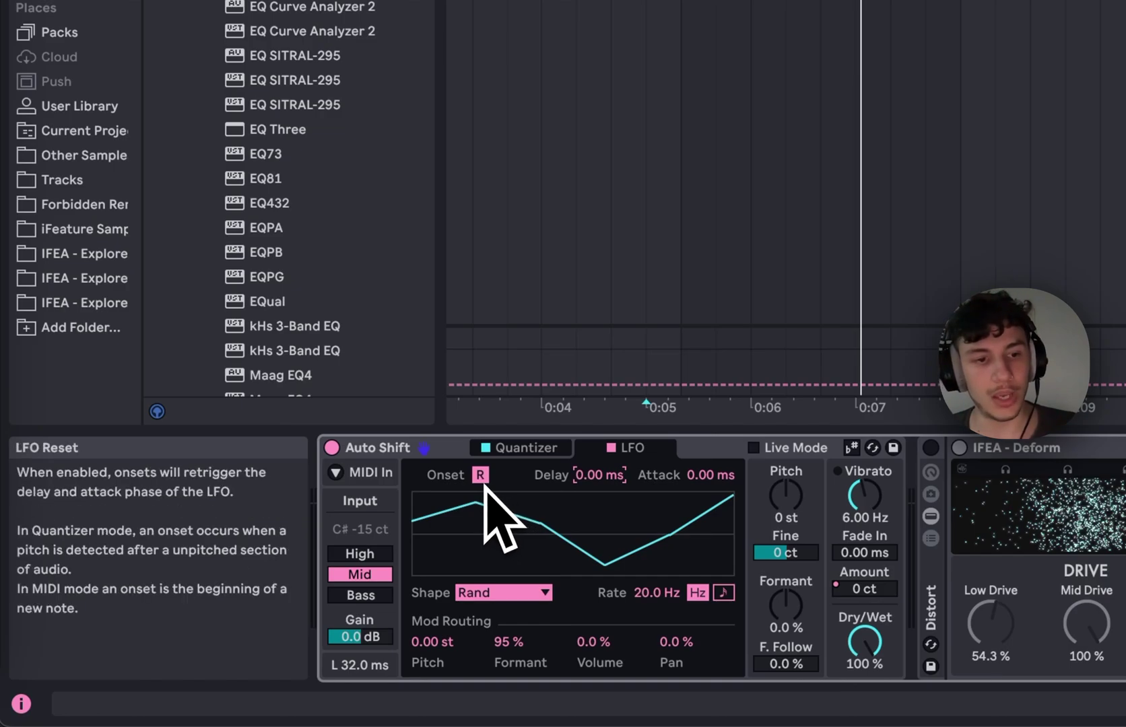
Set the LFO shape to Sine and return to Auto Shift's quantizer settings
left_click(502, 594)
left_click(504, 419)
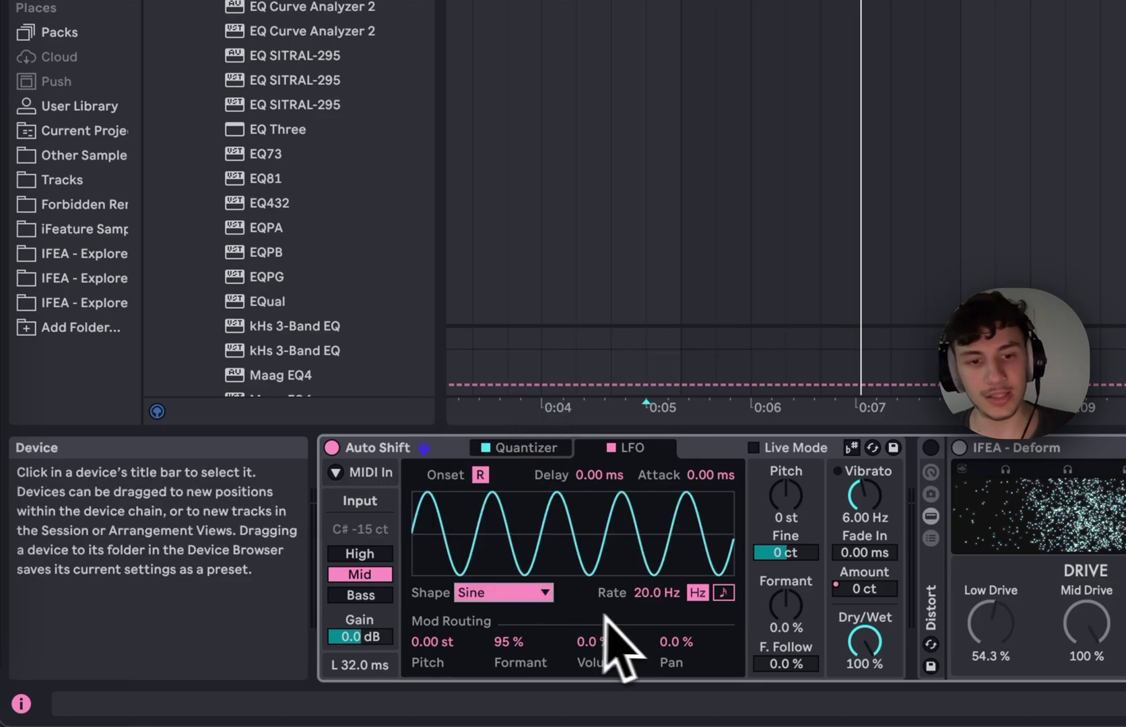
left_click(553, 450)
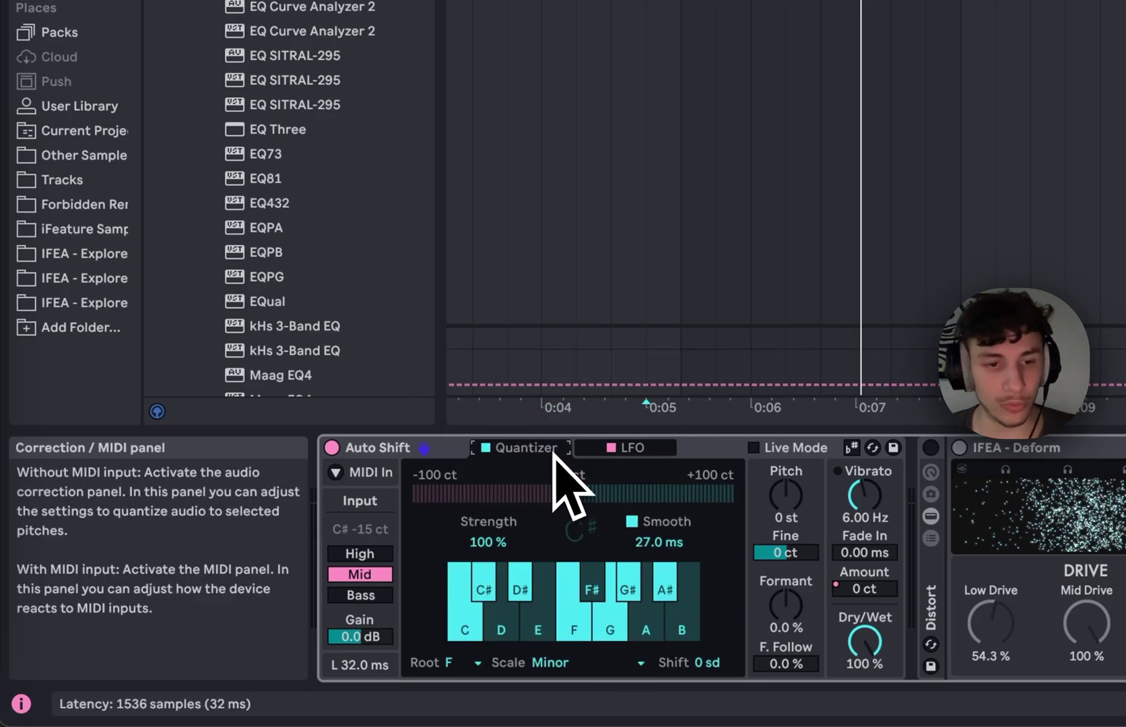
Unfold Auto Shift's MIDI input panel to view its voice and glide settings, and fold it back
left_click(336, 472)
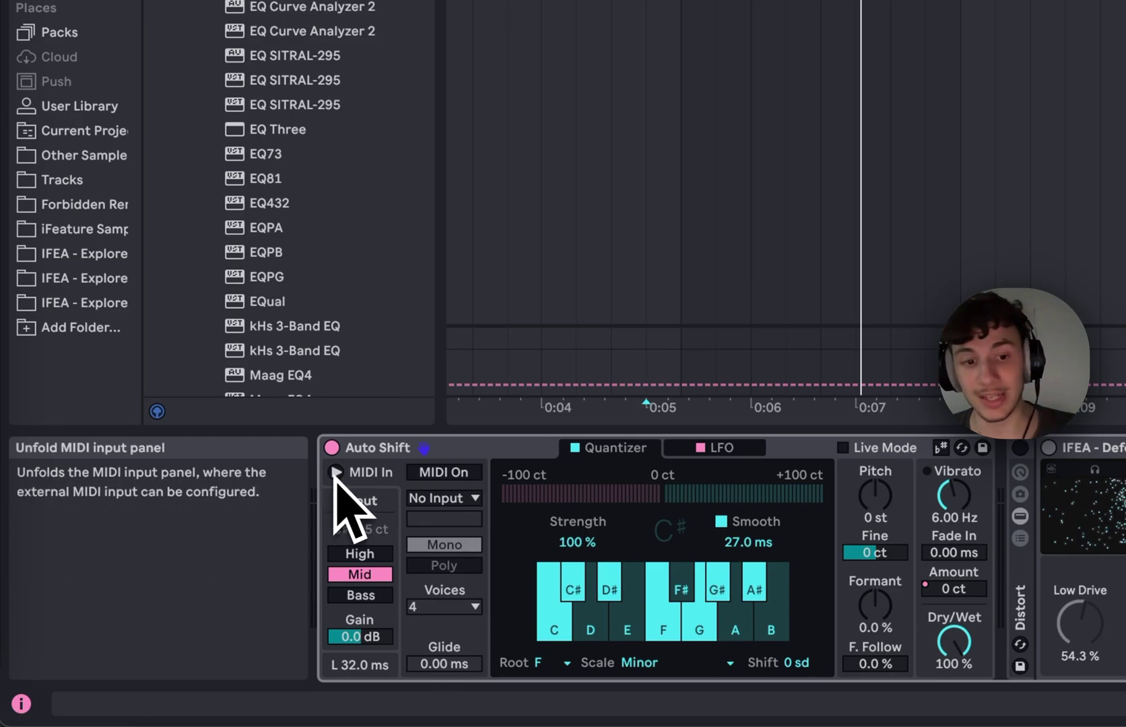
left_click(336, 472)
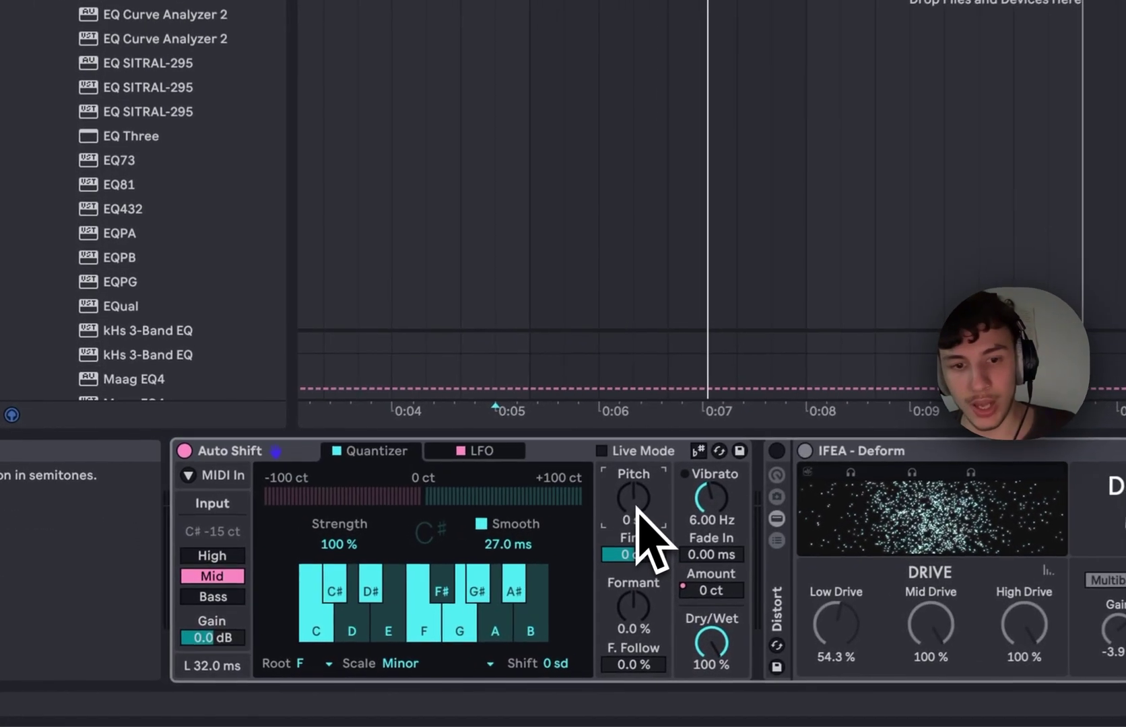
Raise Auto Shift's pitch to 2 st, play the vocal, switch off the LFO and return to the quantizer settings
left_click_drag(395, 617, 395, 609)
key("space")
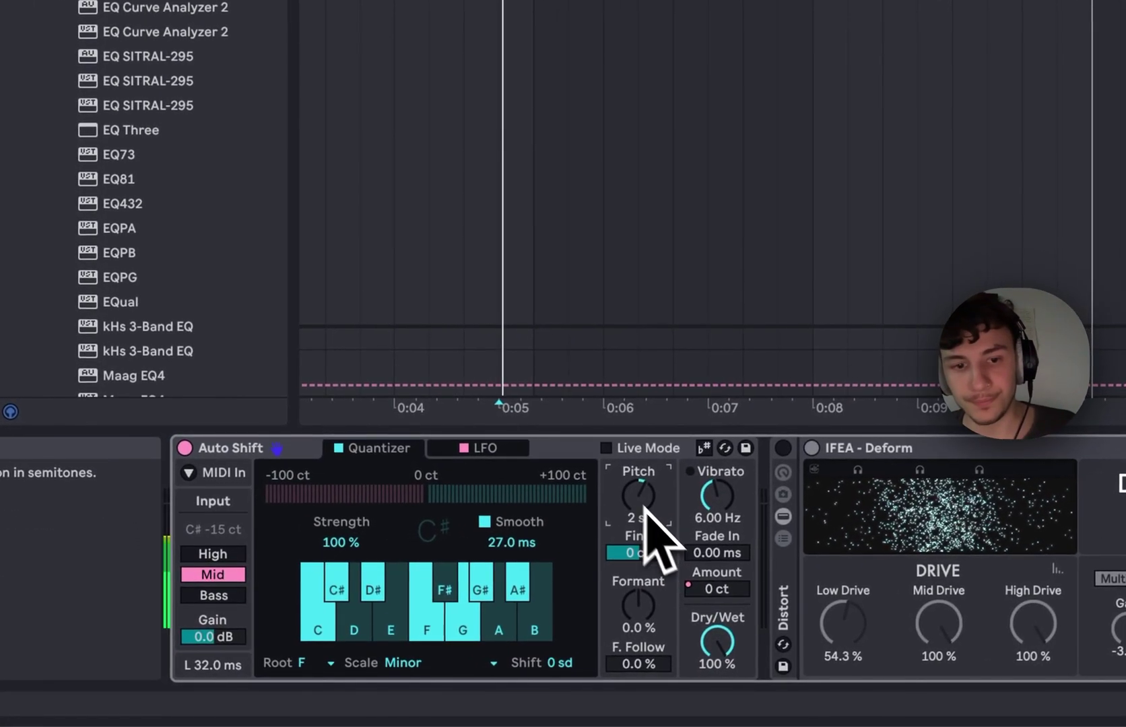
left_click(490, 453)
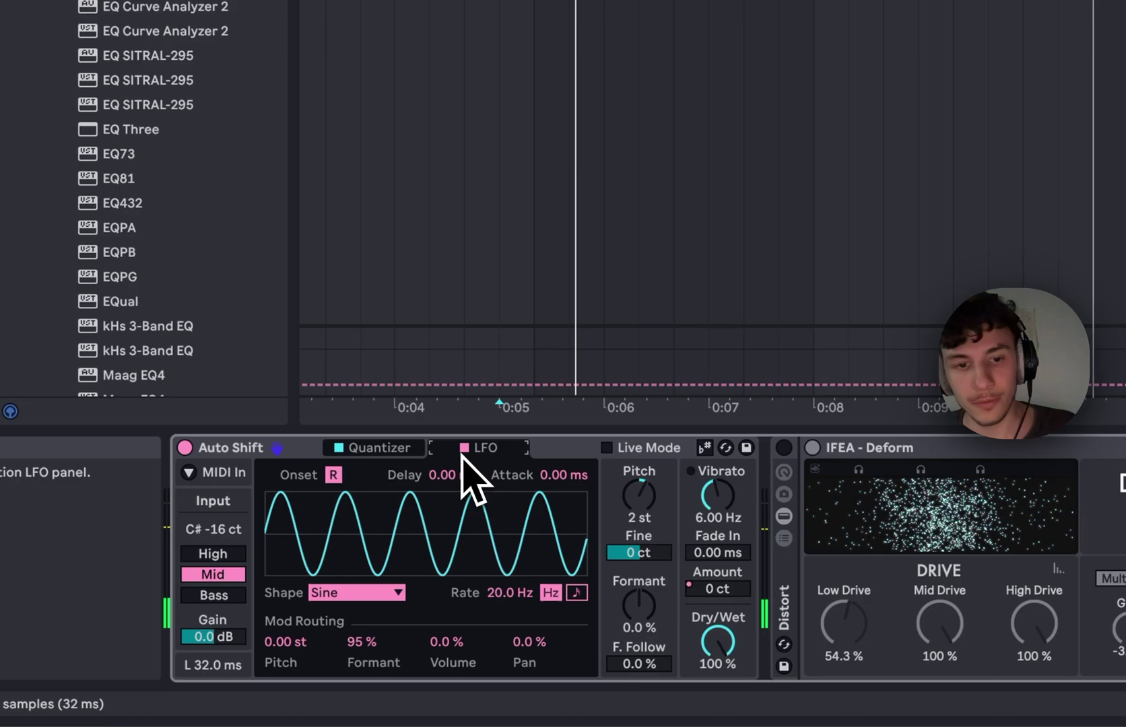
left_click(395, 451)
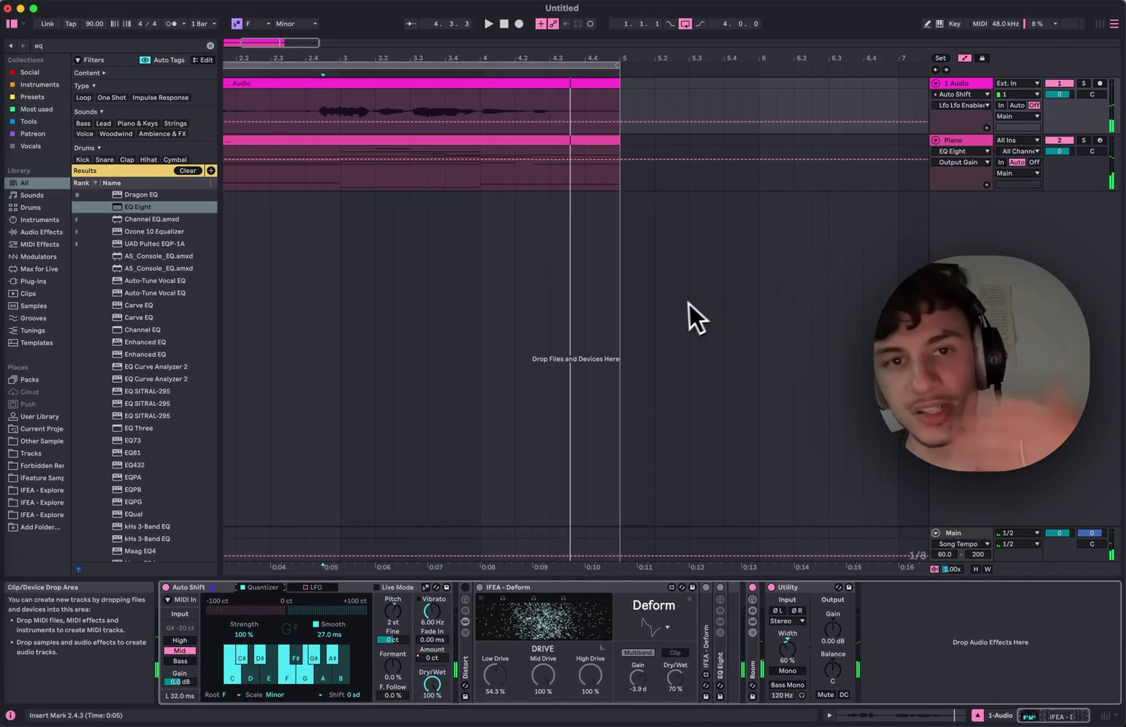
Try formant shifts of -54 %, -100 % and -41 % with Formant Follow at 100 %, and raise the pitch to 6 st
left_click_drag(390, 656, 396, 670)
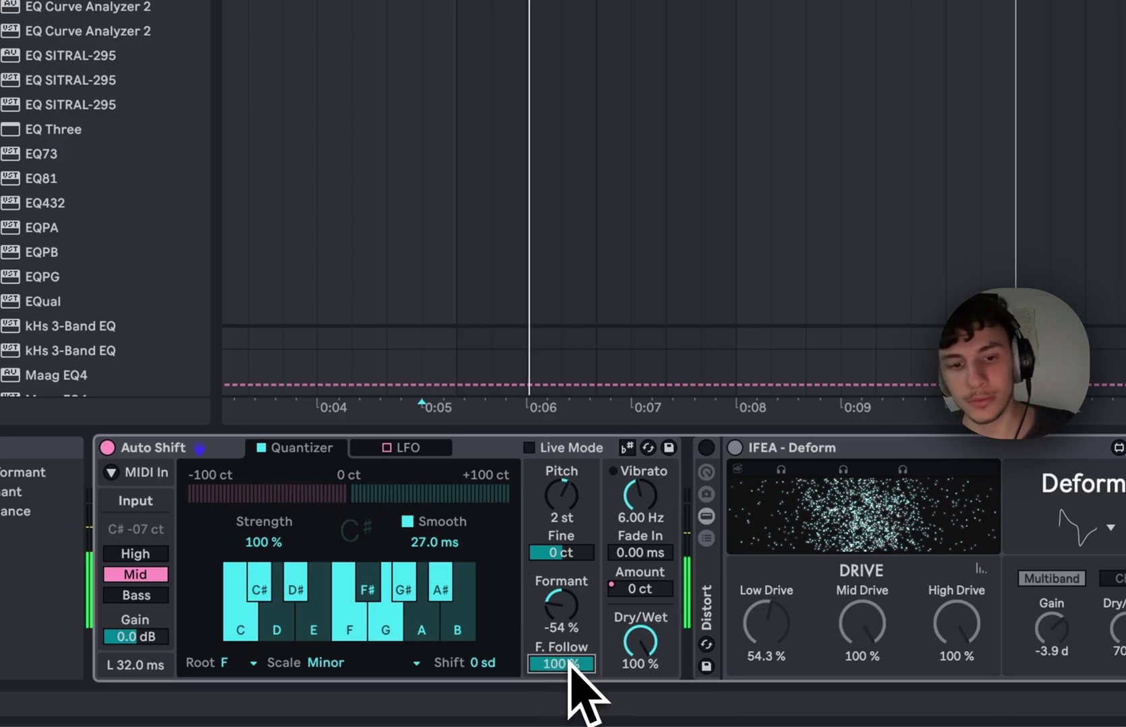
left_click_drag(558, 604, 553, 619)
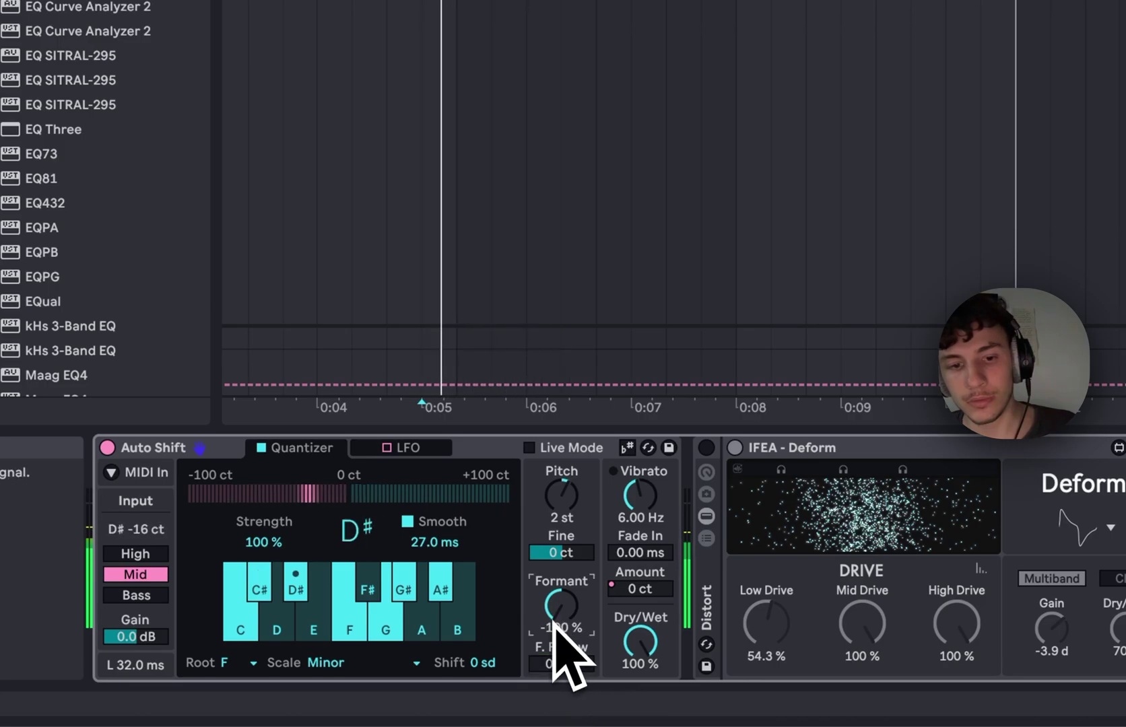
left_click_drag(558, 666, 563, 633)
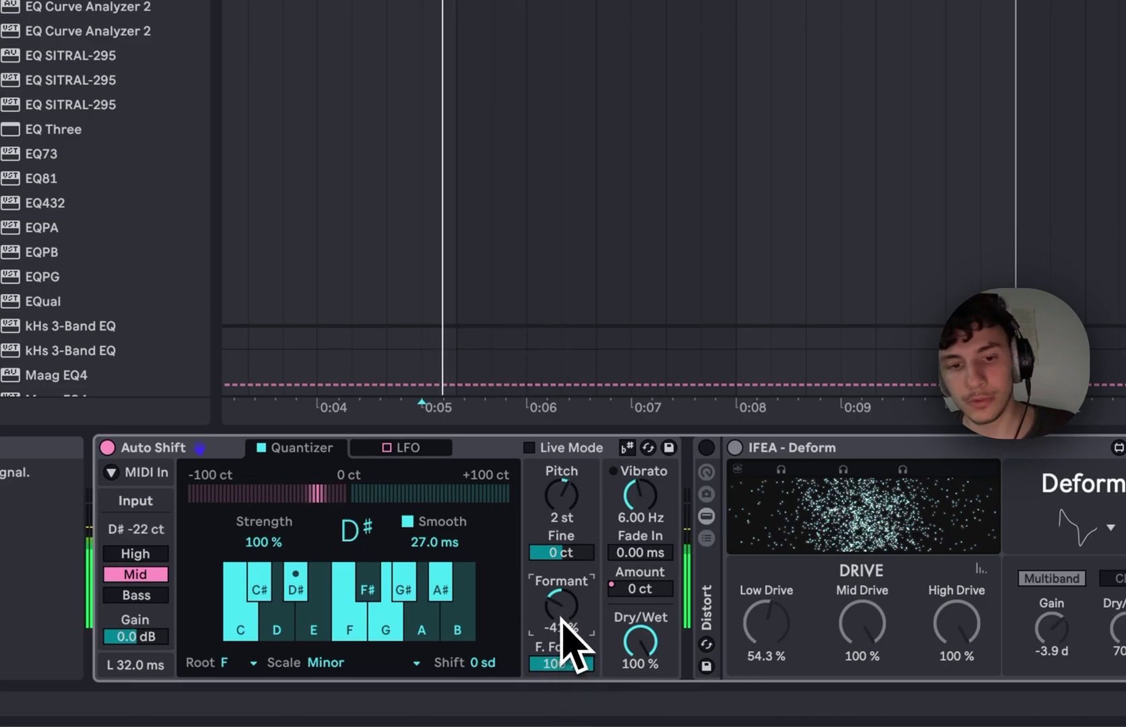
left_click_drag(560, 515, 558, 501)
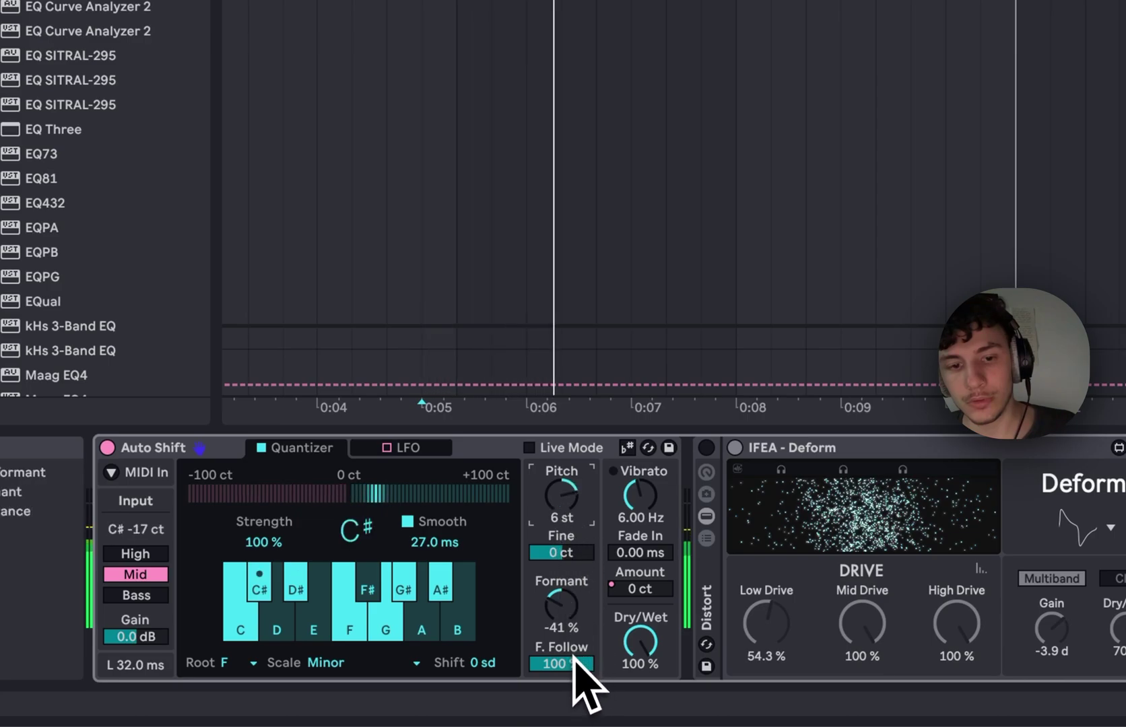
mouse_move(573, 657)
left_mouse_down()
mouse_move(572, 668)
mouse_move(578, 646)
left_mouse_up()
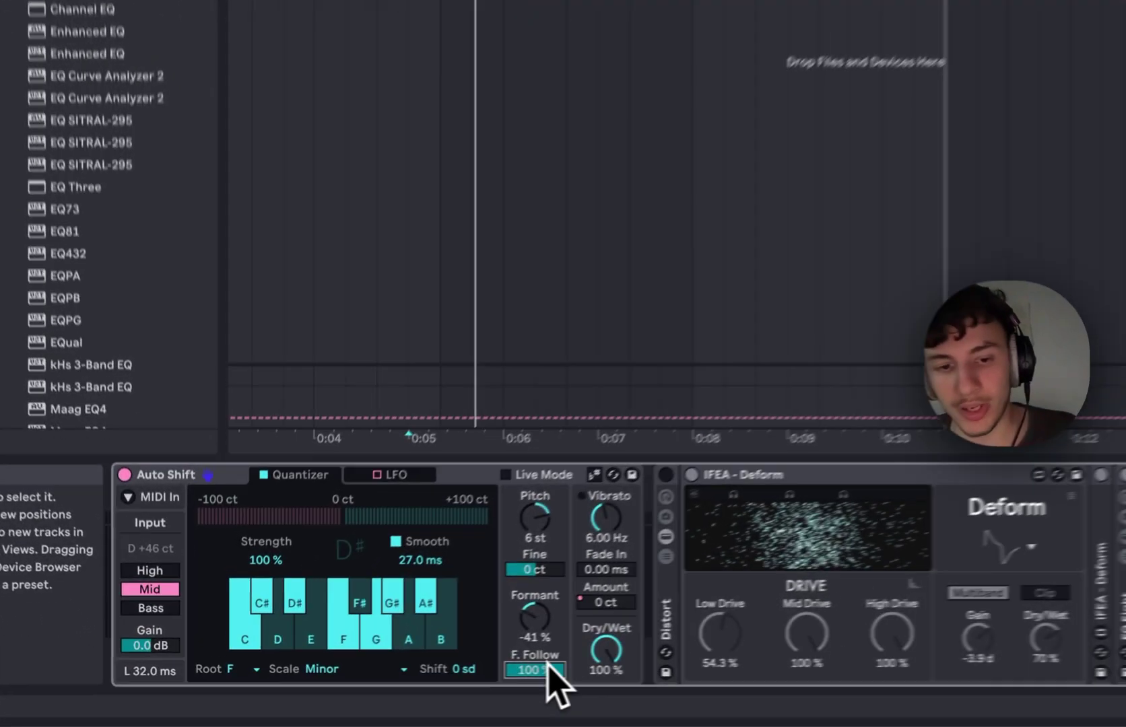
Reset Formant Follow and the formant shift to 0.0 %, and the pitch to 0 st
key("Delete")
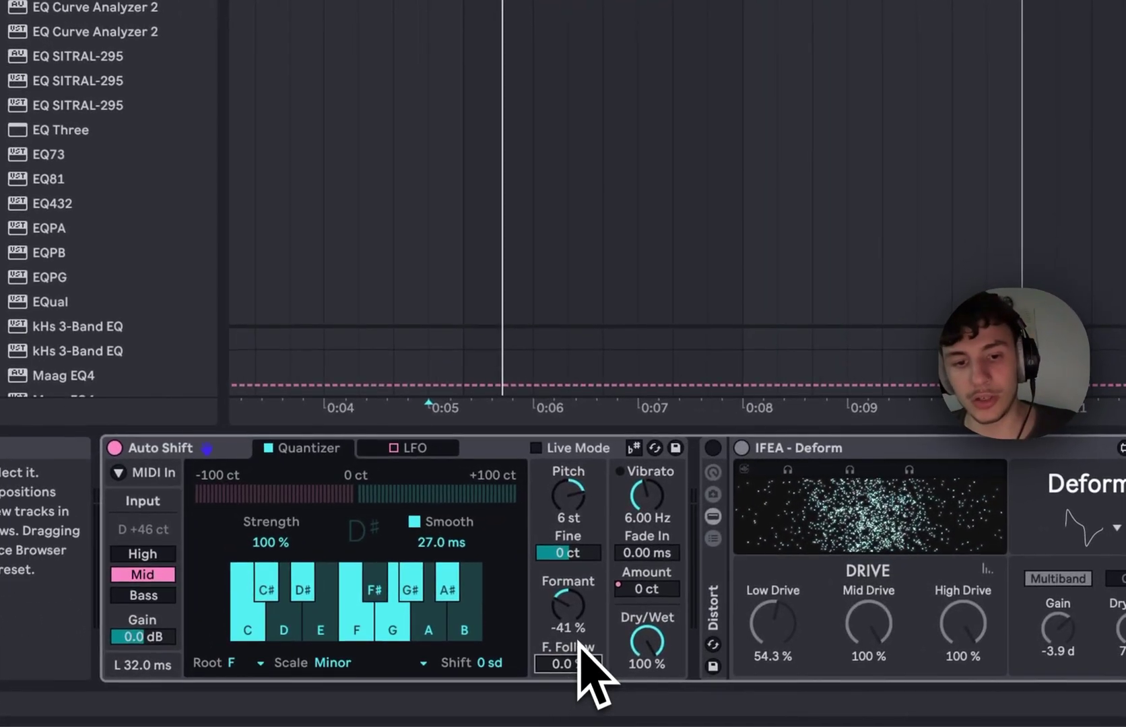
left_click(573, 628)
key("Delete")
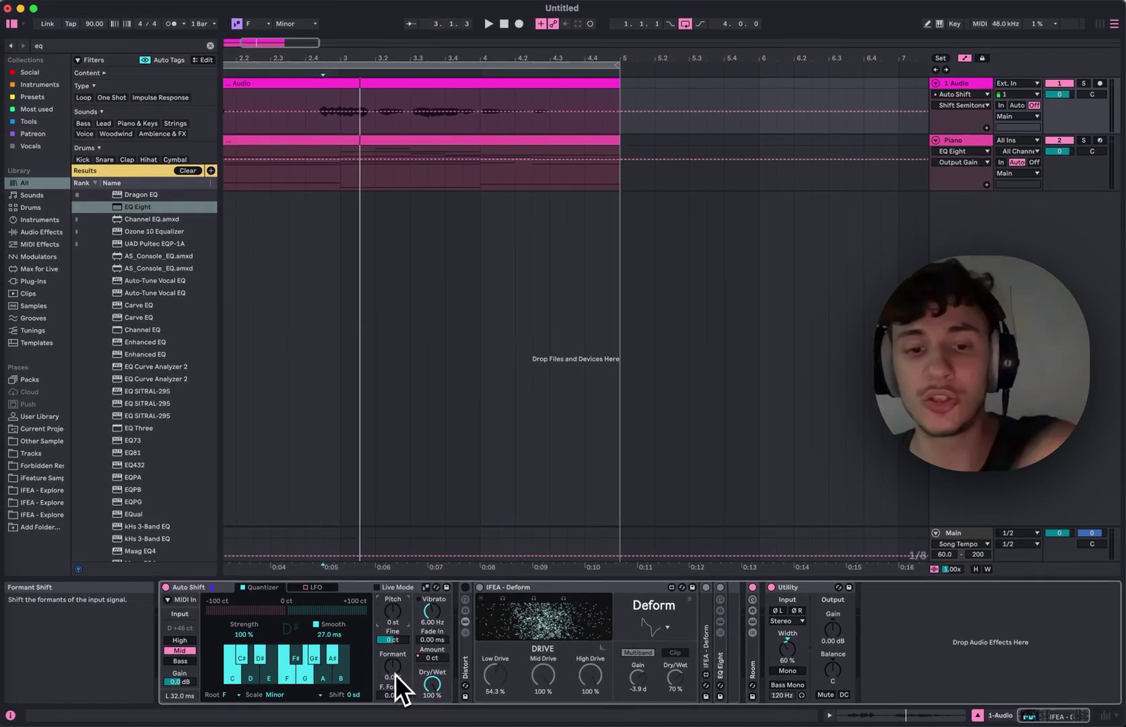
Play the vocal and try raising the formant shift to 51 % and higher
key("space")
left_click_drag(395, 666, 396, 662)
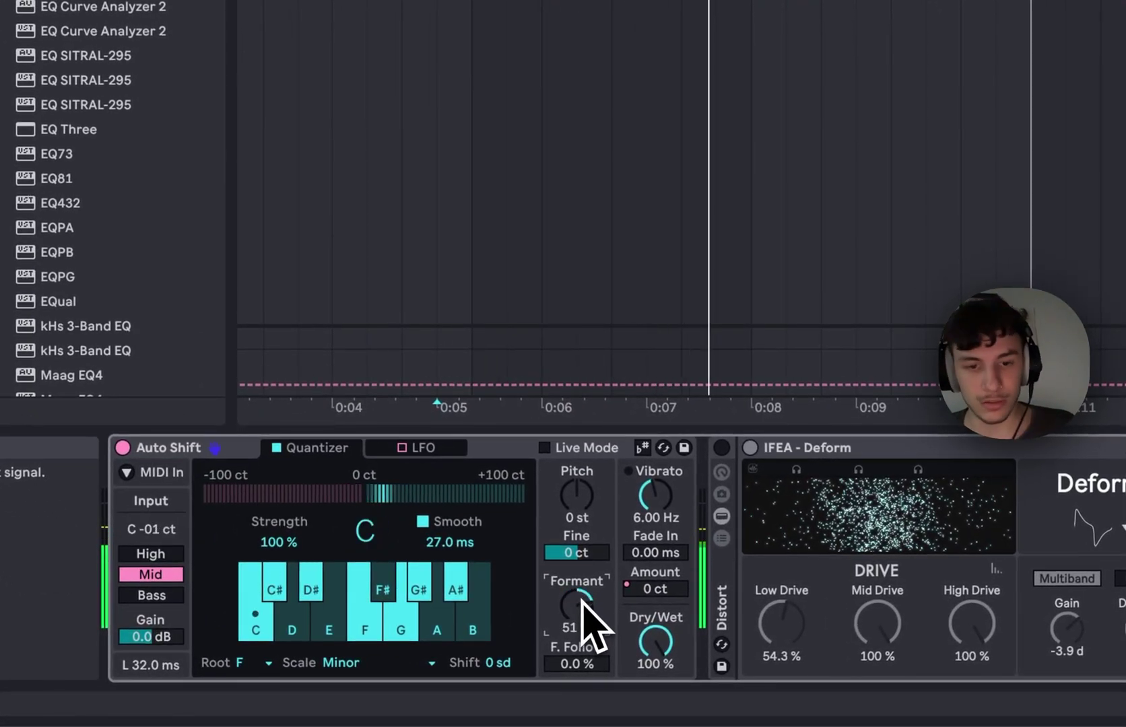
left_click_drag(581, 601, 584, 557)
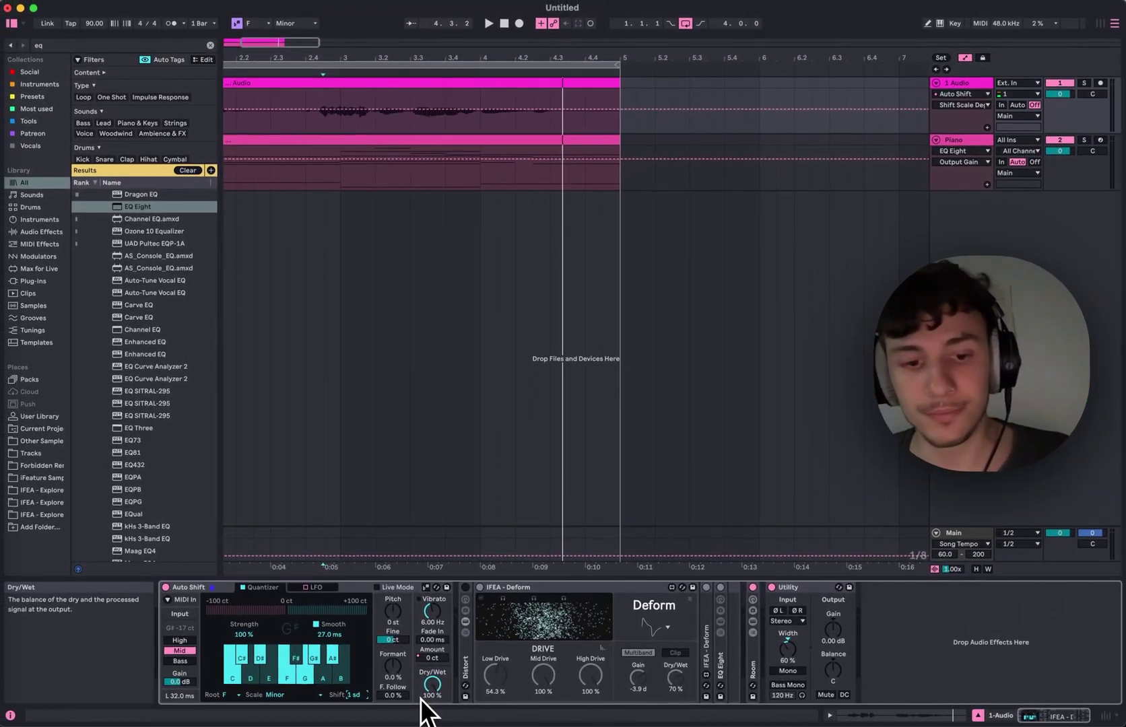
Try a formant shift of -29 % and a Dry/Wet of 45 % during playback, and restore them to 0.0 % and 100 %
key("space")
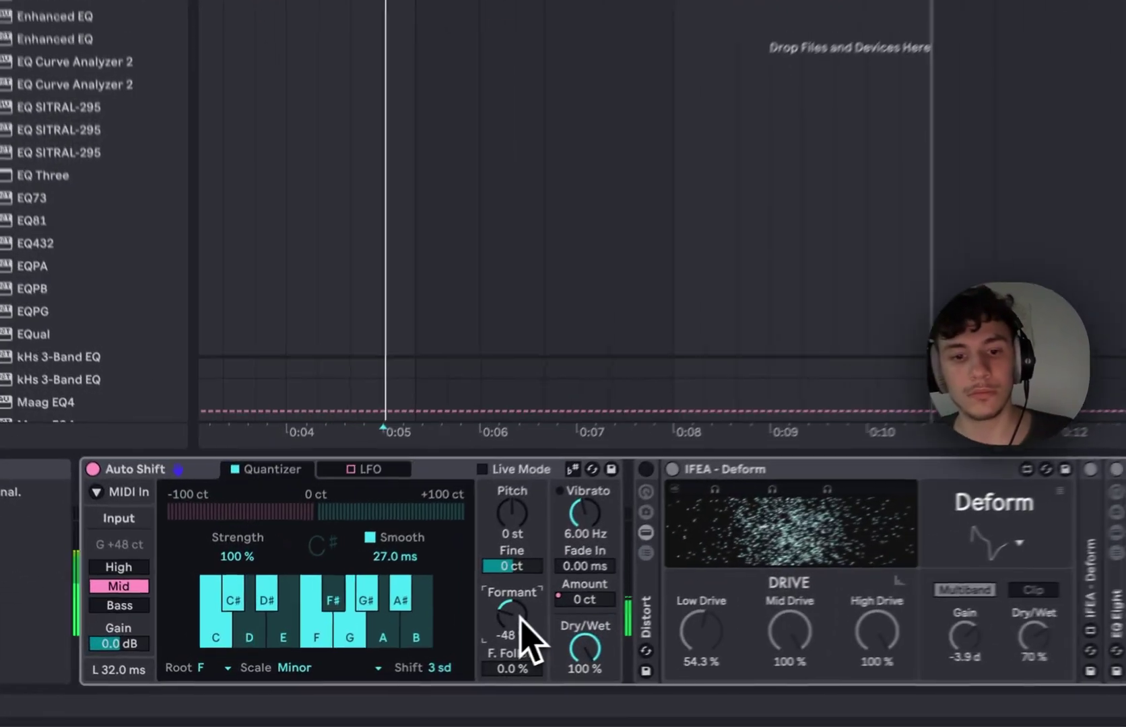
mouse_move(399, 667)
left_mouse_down()
mouse_move(399, 677)
mouse_move(397, 665)
left_mouse_up()
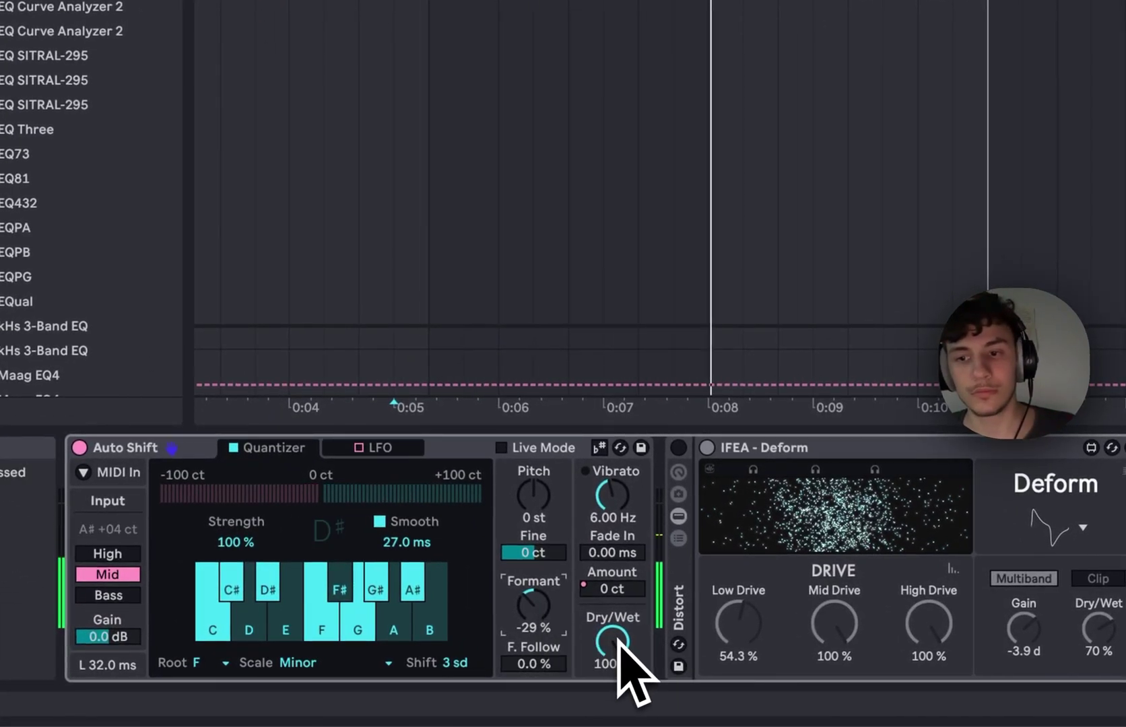
mouse_move(618, 643)
left_mouse_down()
mouse_move(618, 666)
mouse_move(617, 645)
left_mouse_up()
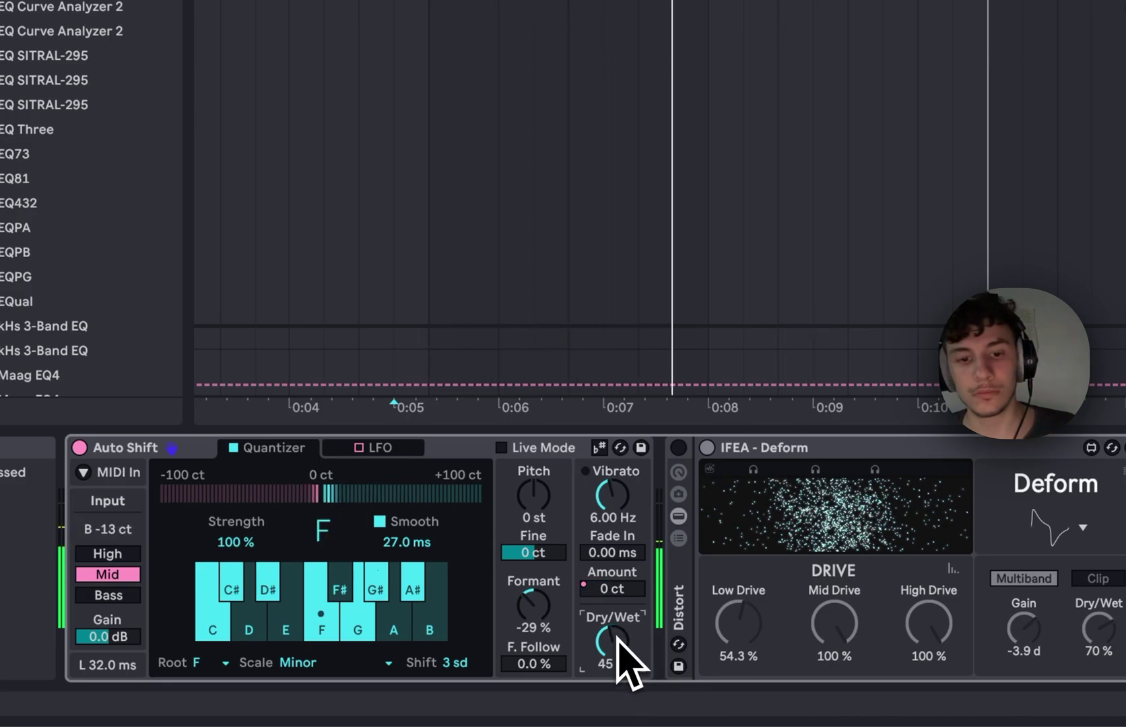
scroll(618, 643, "up", 20)
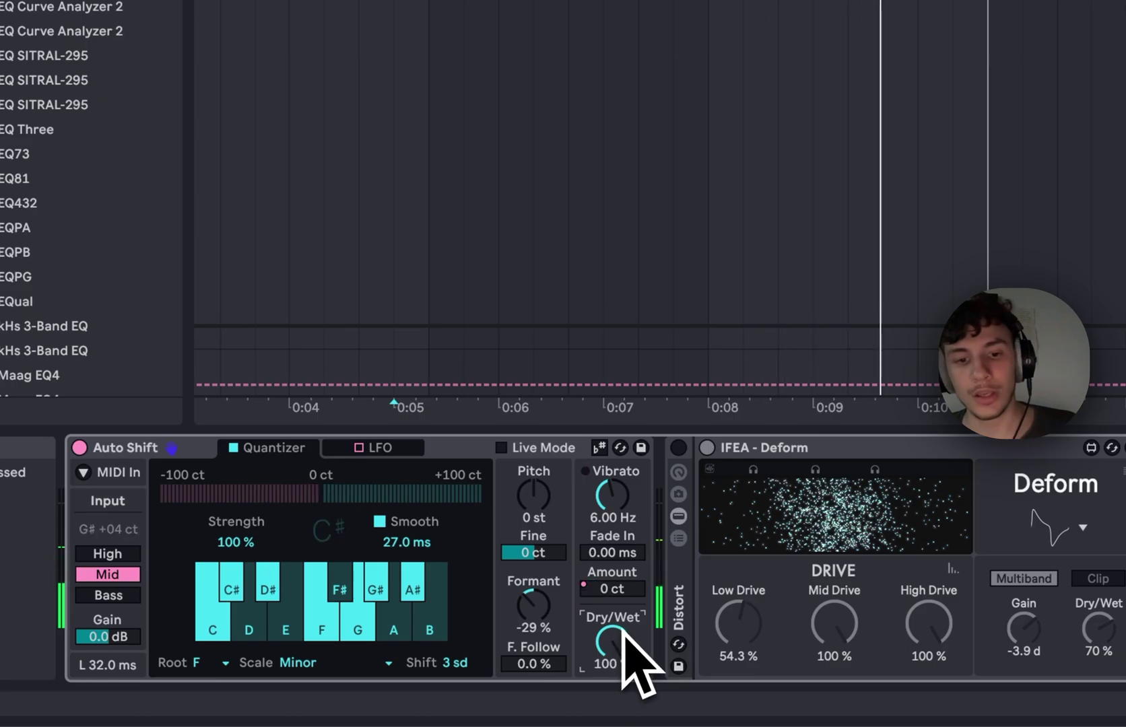
double_click(542, 602)
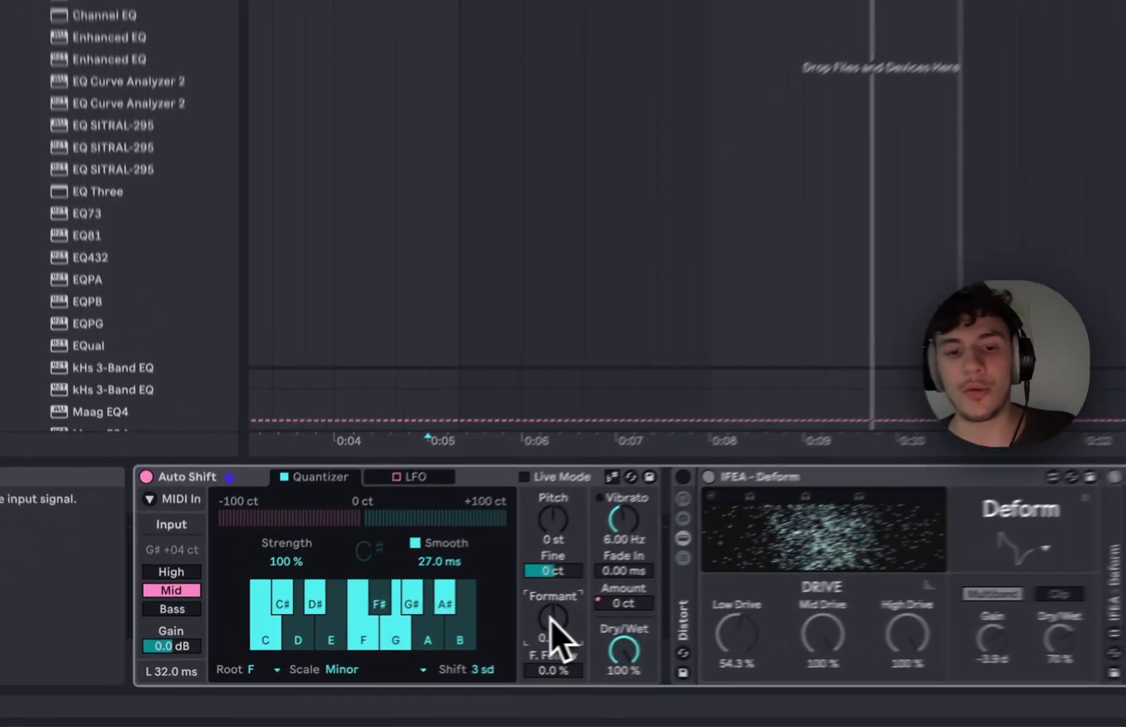
key("space")
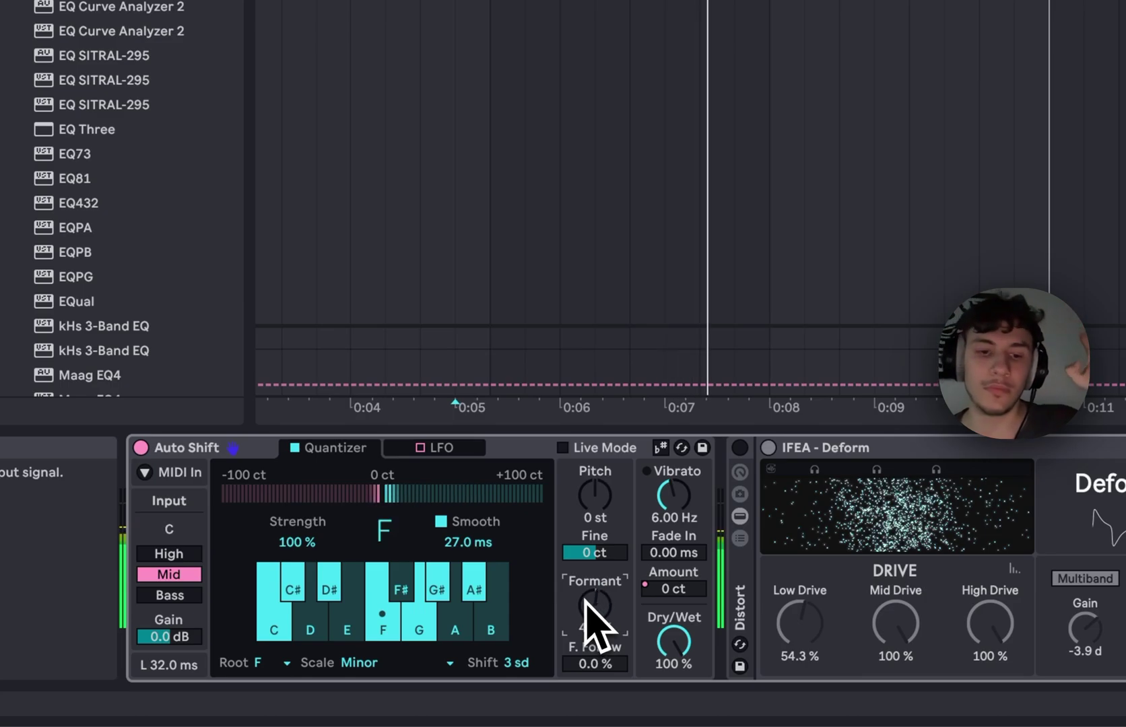
double_click(585, 599)
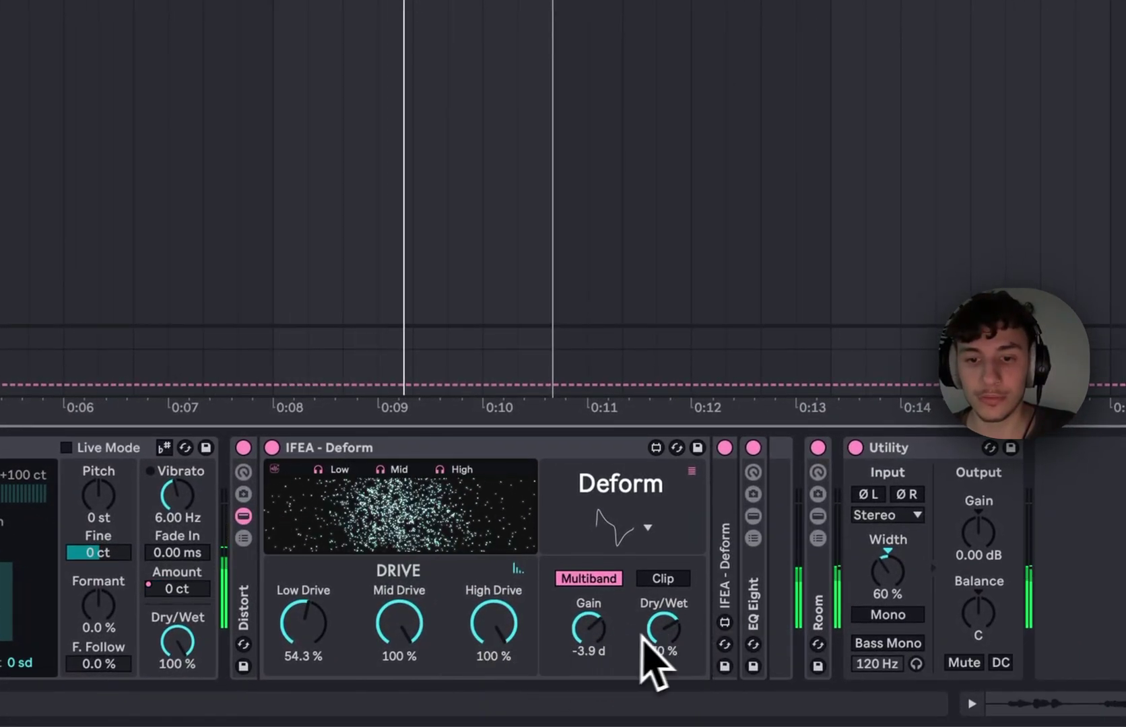
Raise Deform's Dry/Wet to 100 %, and delete the Distort and Room racks from the vocal track
left_click_drag(643, 645, 643, 606)
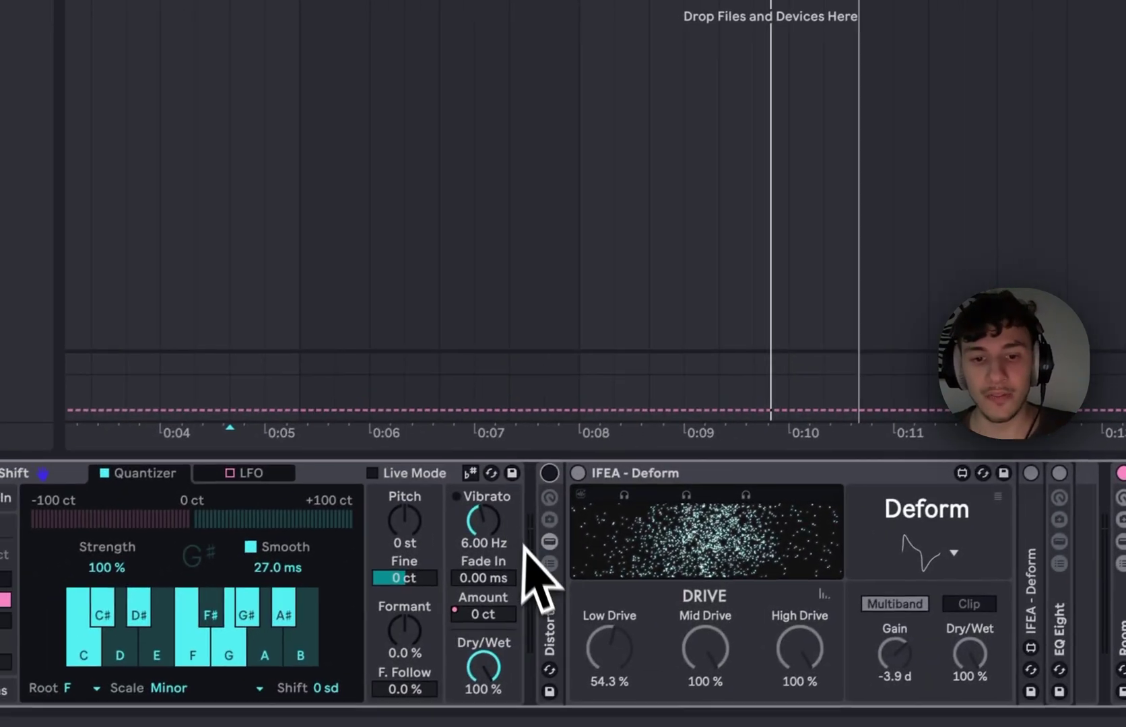
left_click(315, 719)
key("Delete")
key("Delete")
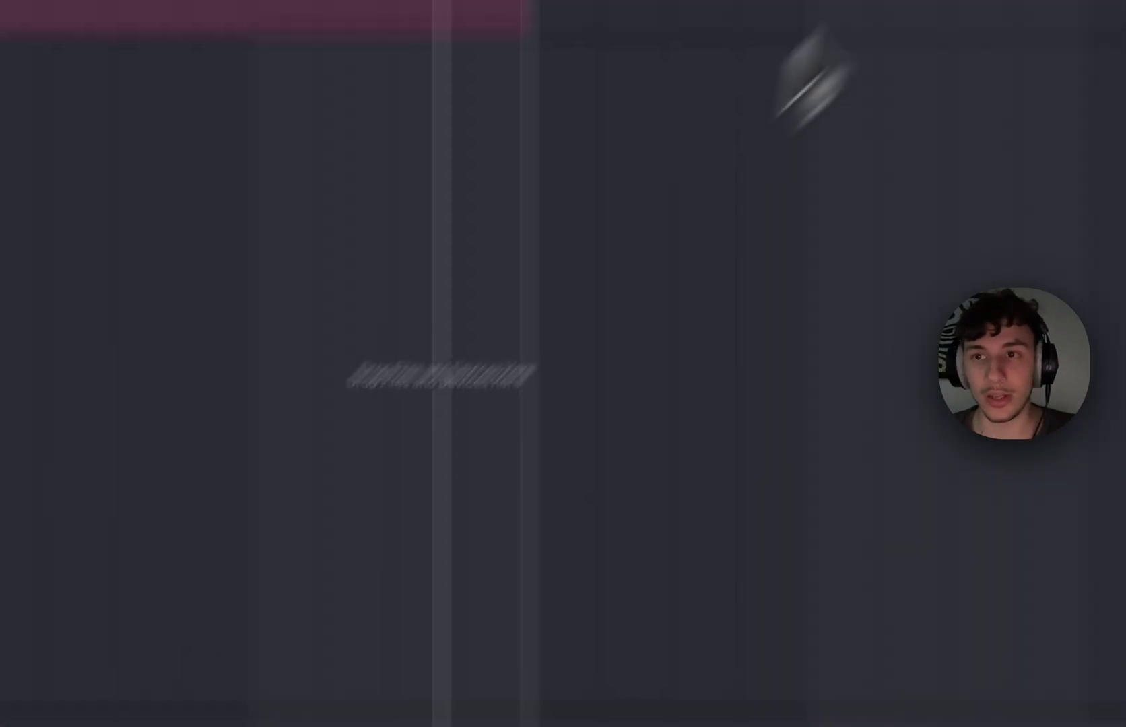
Duplicate the vocal track with Auto Shift repeatedly up to 19 Audio, checking the CPU load meter along the way
key("ctrl+t")
key("ctrl+t")
key("ctrl+t")
key("ctrl+t")
key("ctrl+t")
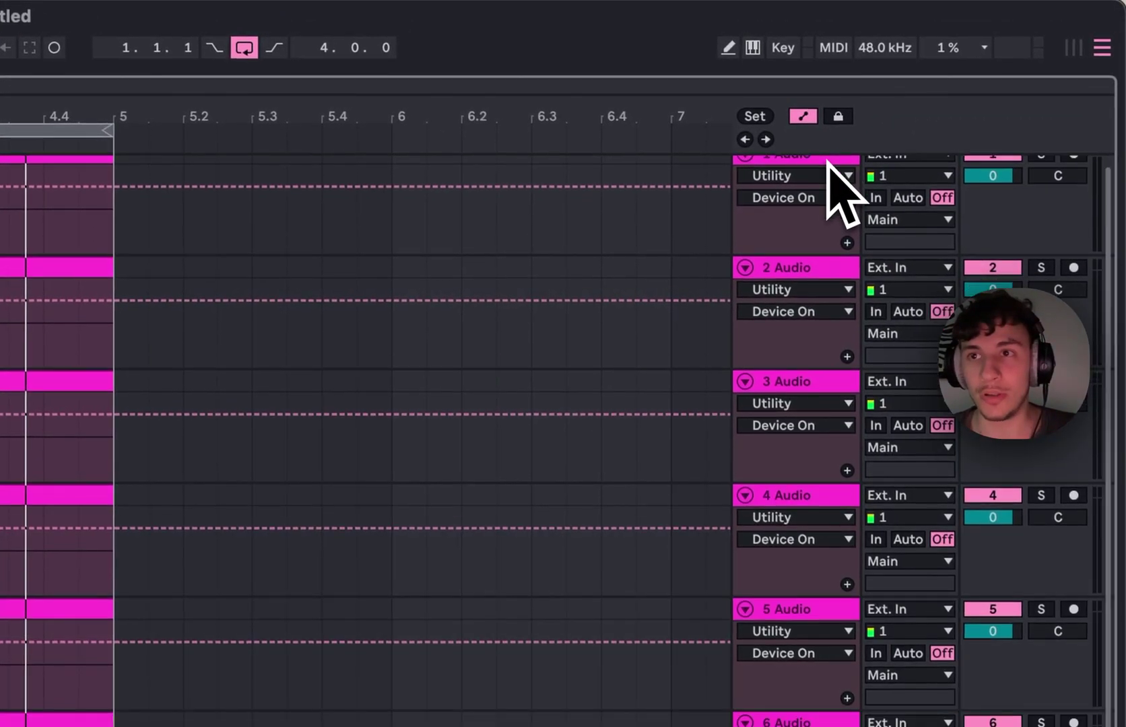
key("super+d")
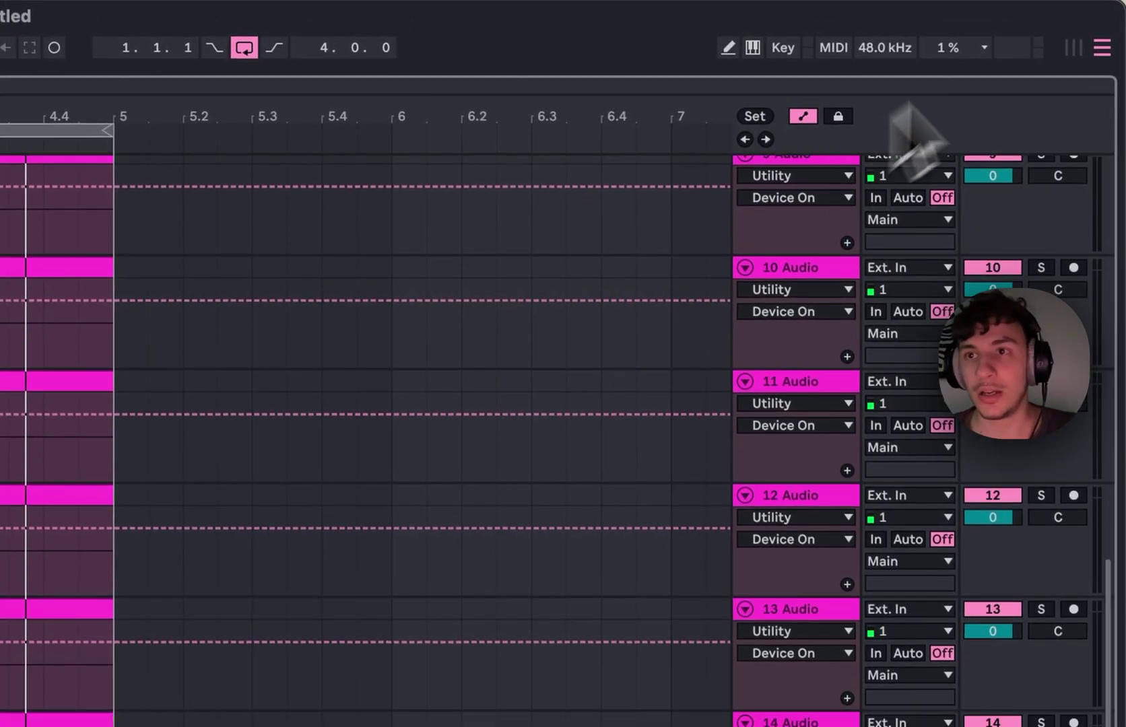
left_click(977, 49)
left_click(976, 49)
key("ctrl+t")
key("ctrl+t")
key("ctrl+t")
key("ctrl+t")
key("ctrl+t")
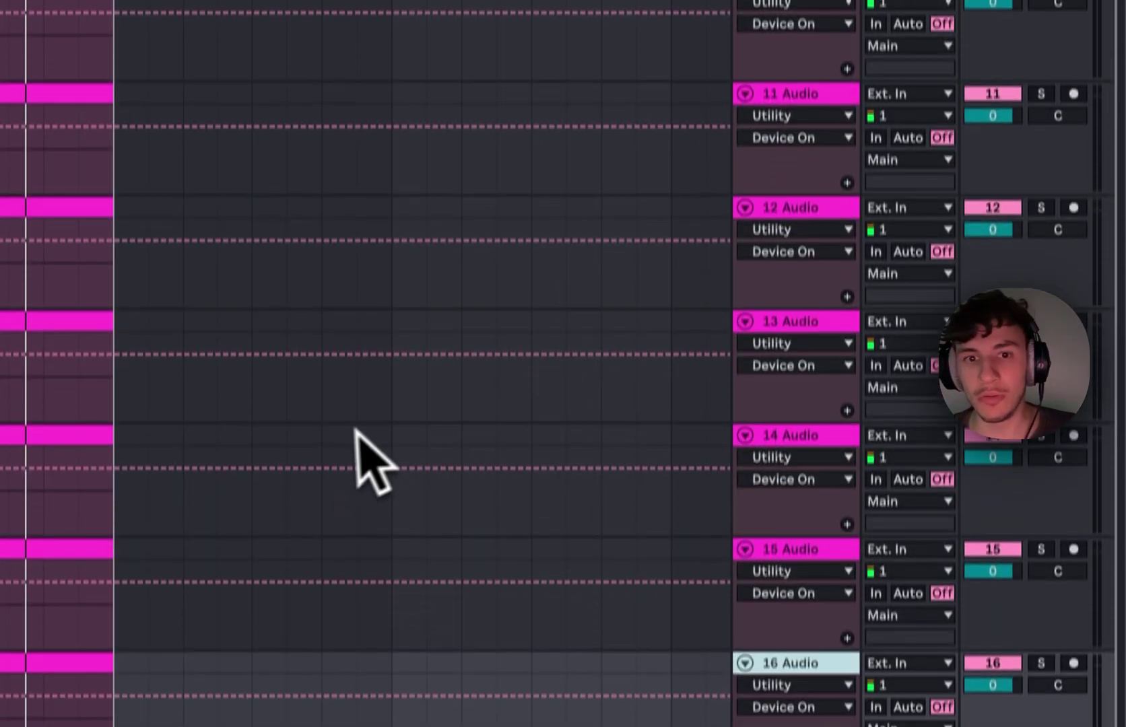
Look through the duplicated tracks, delete 2 Audio through 19 Audio, and check the CPU load again
scroll(327, 390, "down", 2)
scroll(326, 389, "up", 15)
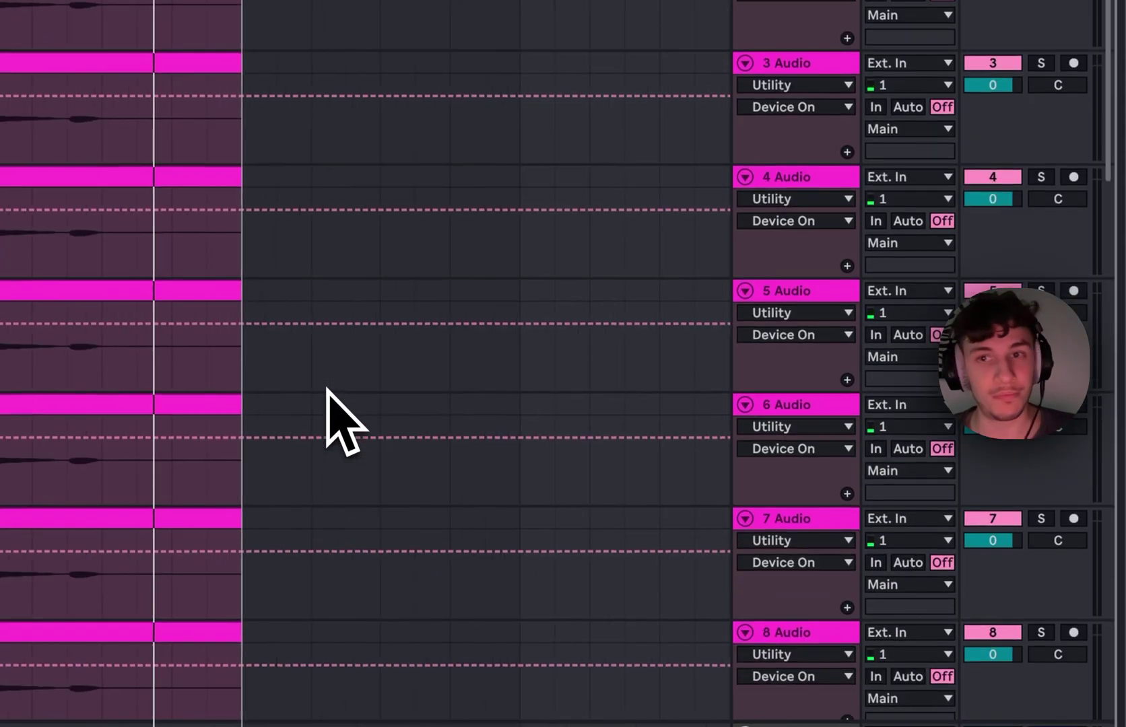
scroll(326, 389, "down", 15)
scroll(781, 464, "up", 15)
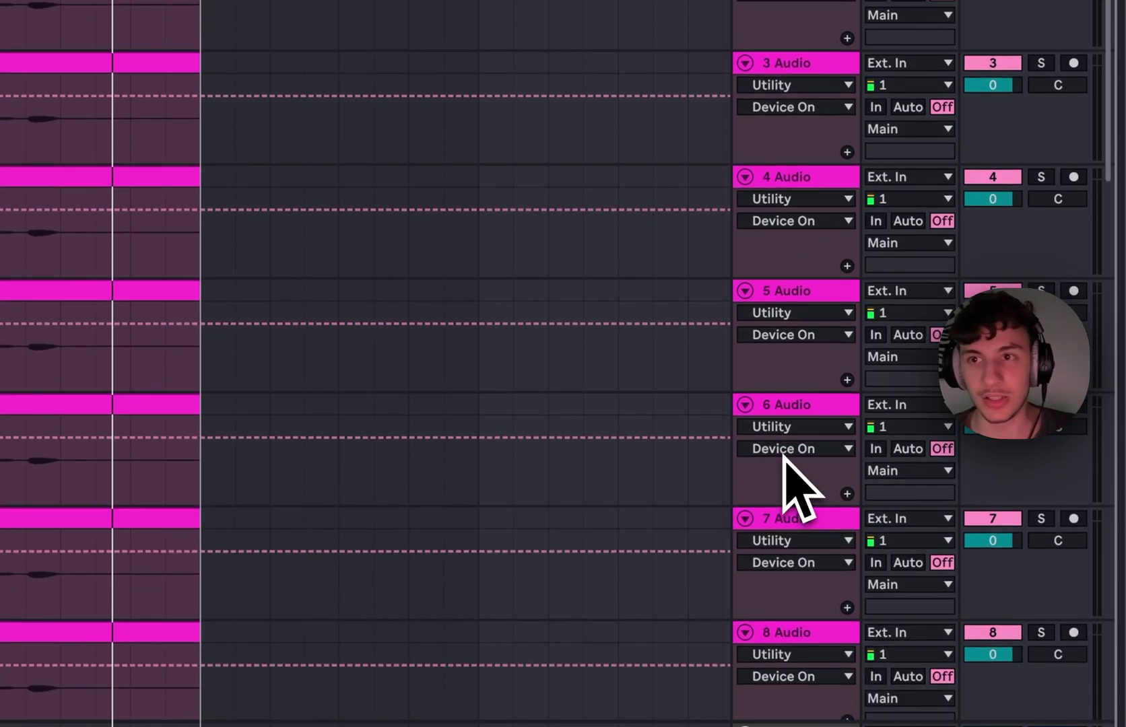
left_click(810, 130)
left_click(808, 129)
scroll(814, 141, "down", 12)
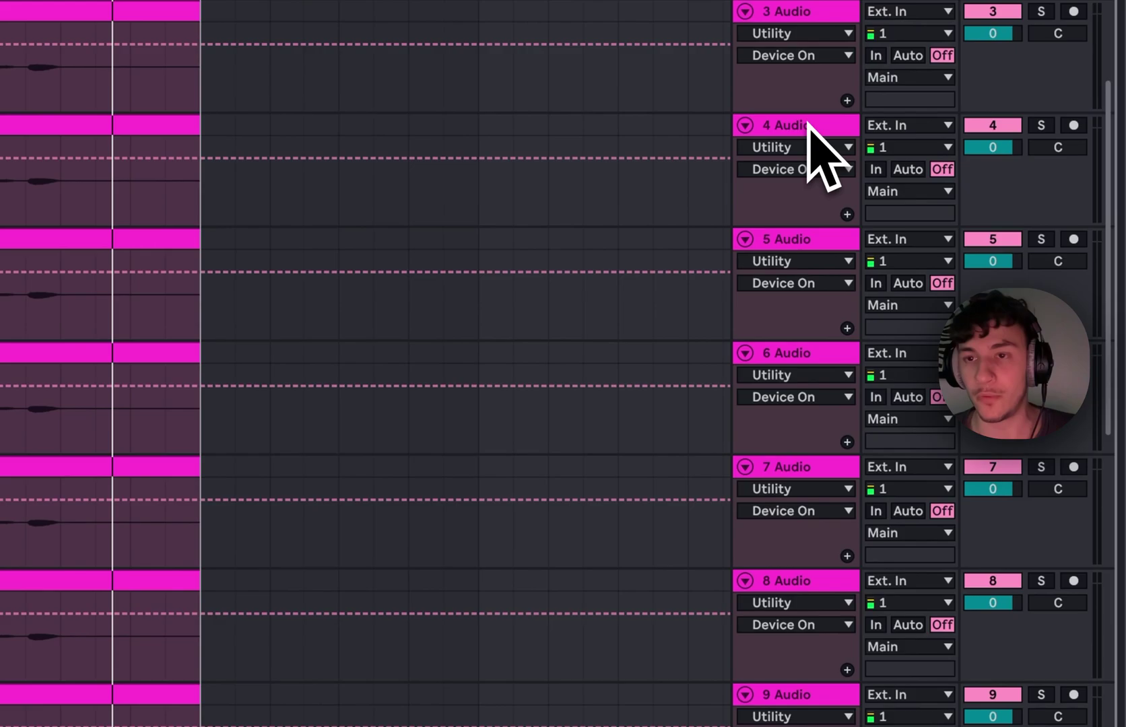
scroll(818, 536, "down", 5)
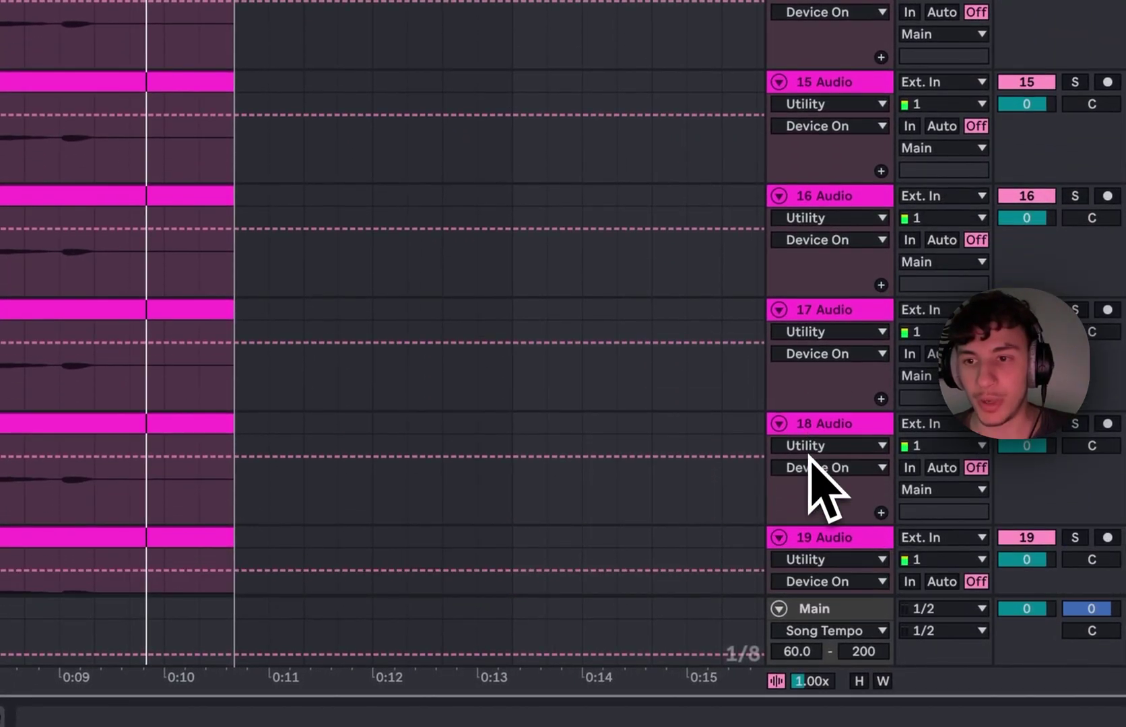
left_click(821, 322, "shift")
key("Delete")
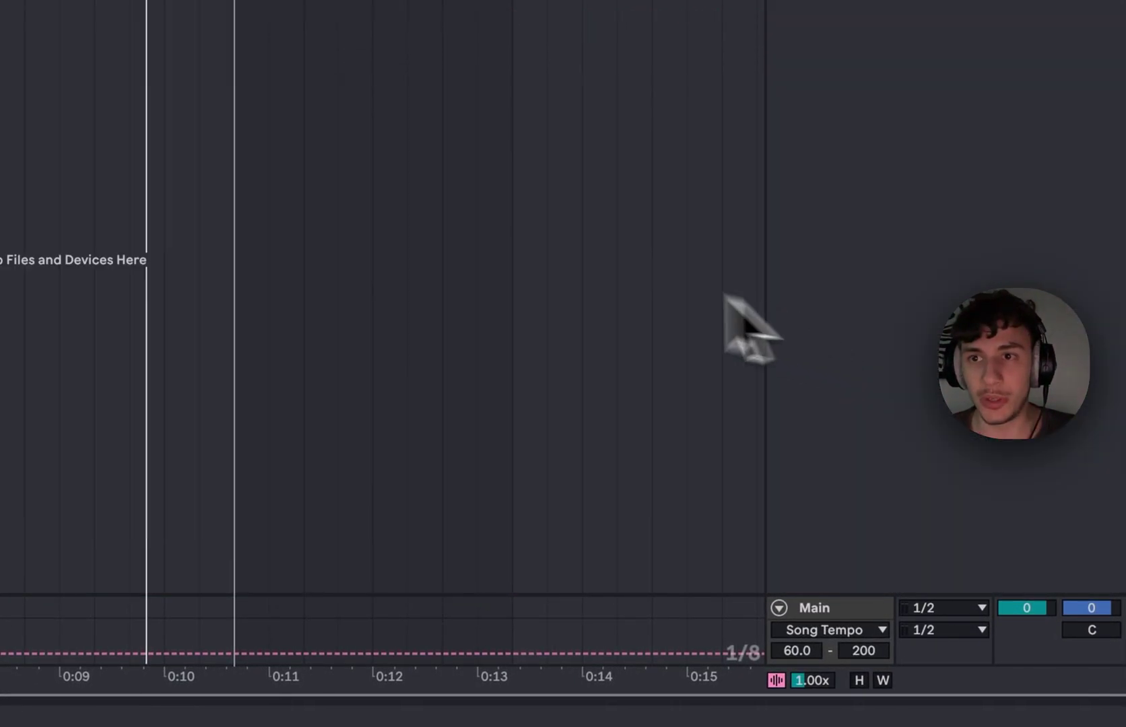
left_click(933, 66)
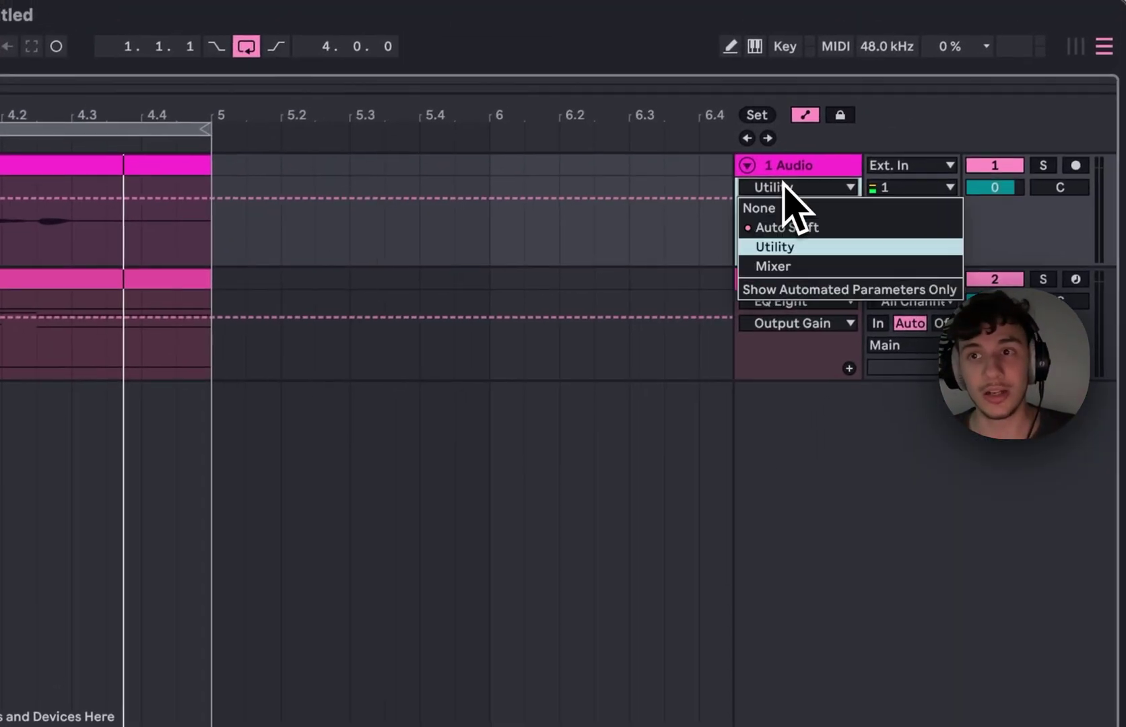
left_click(943, 54)
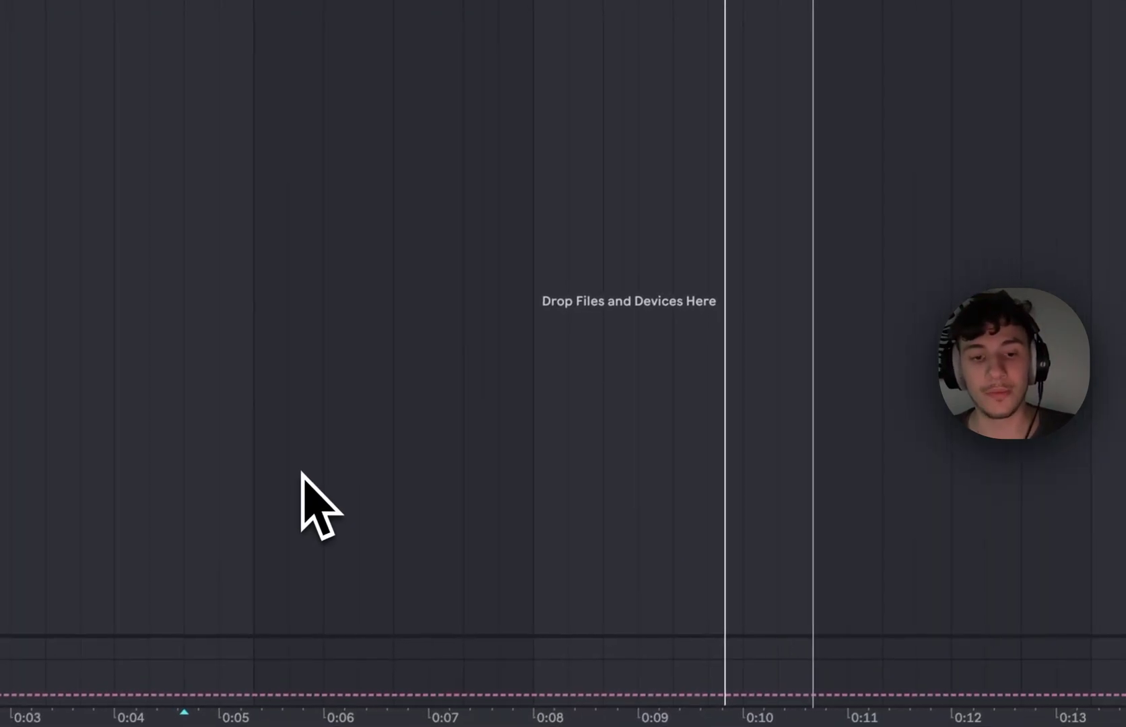